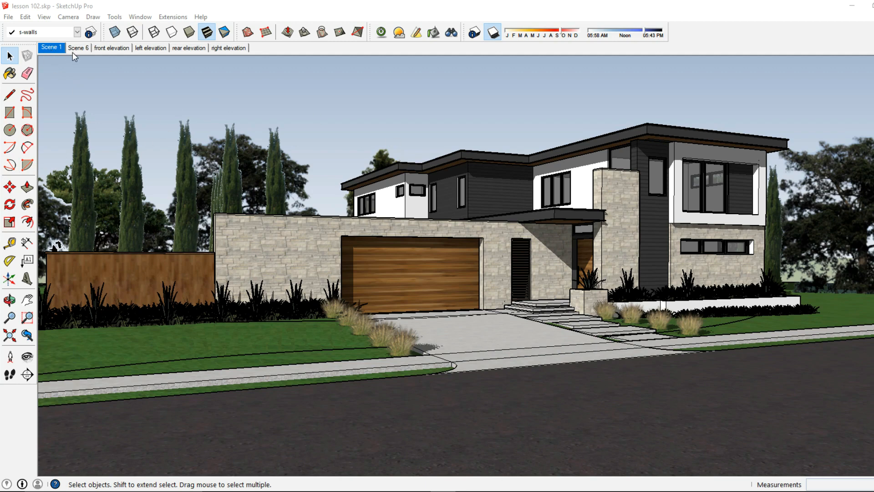
# - Apply the Construction Documentation Style from the Default Styles collection to the Scene 1 view
pyautogui.click(139, 17)
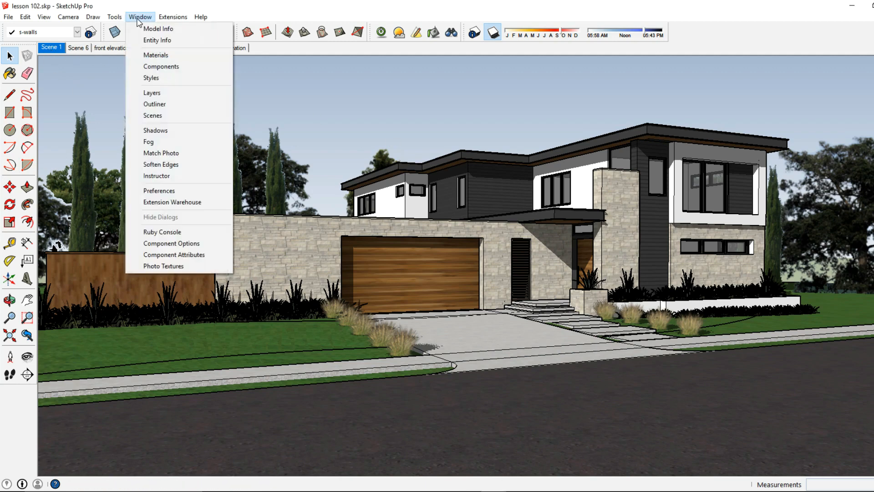
pyautogui.click(150, 73)
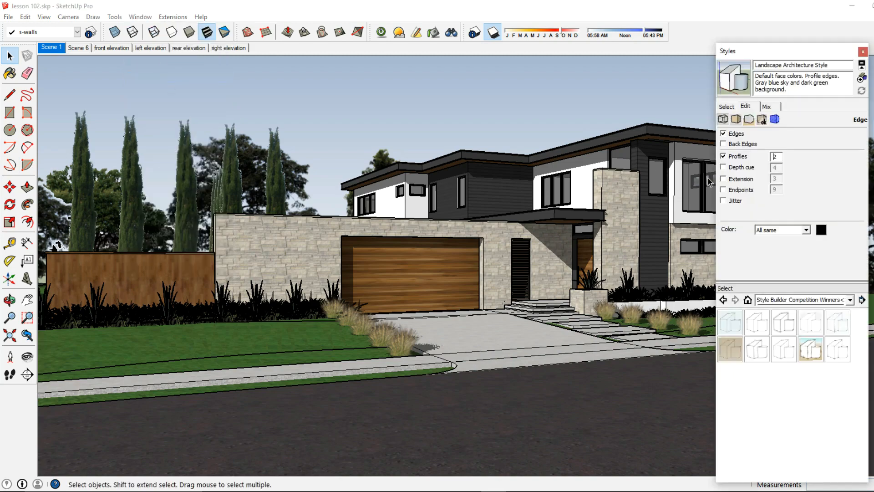
pyautogui.click(727, 107)
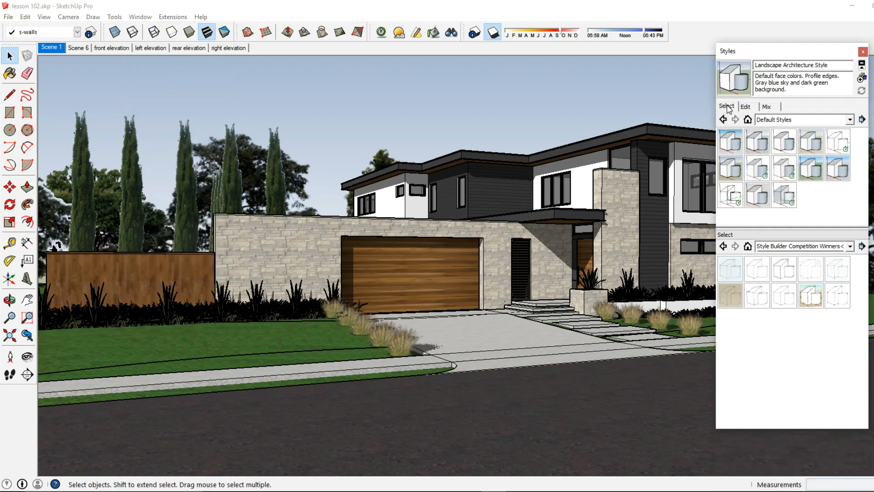
pyautogui.click(783, 148)
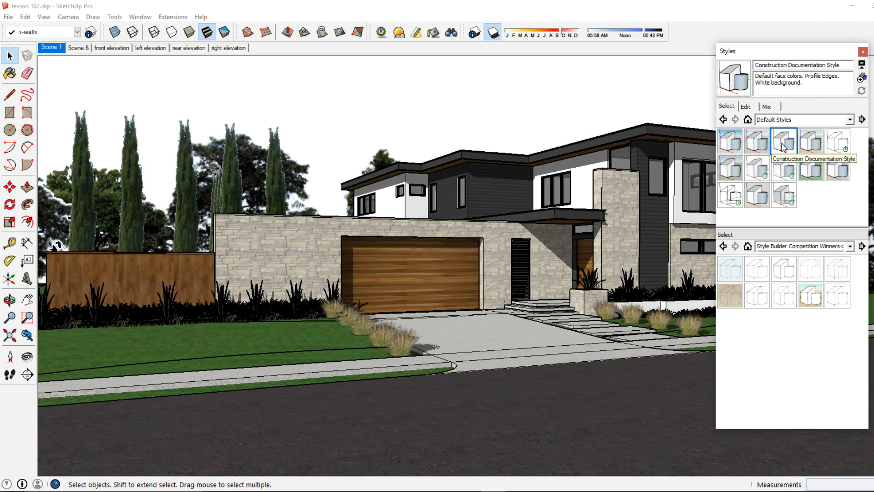
# - Set the style's profile edge width to 1 and update Scene 1 with the new look
pyautogui.click(745, 106)
pyautogui.doubleClick(778, 158)
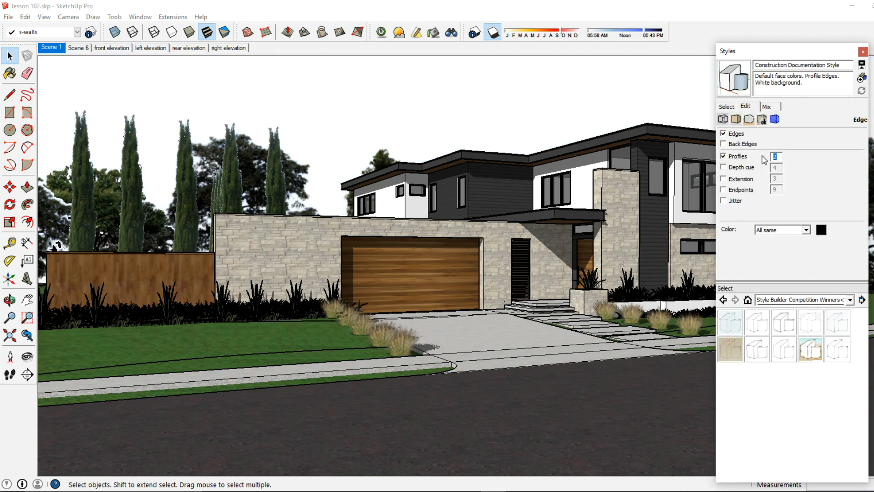
pyautogui.write('1')
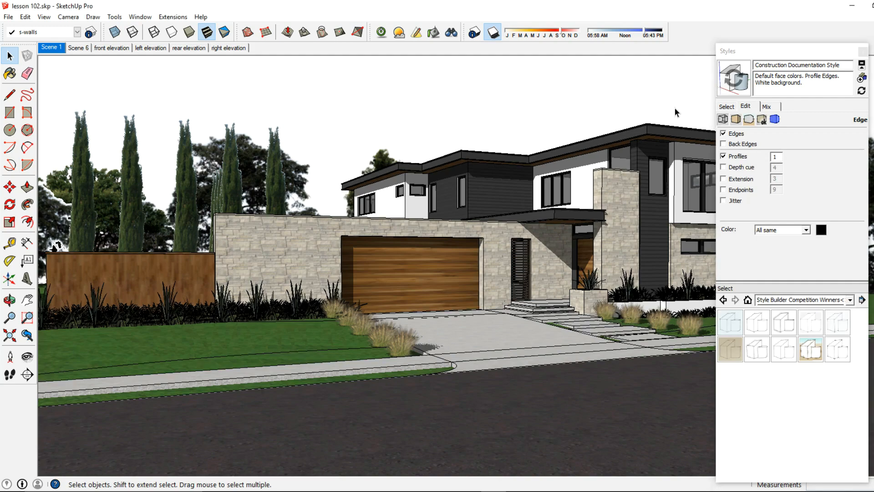
pyautogui.click(848, 55)
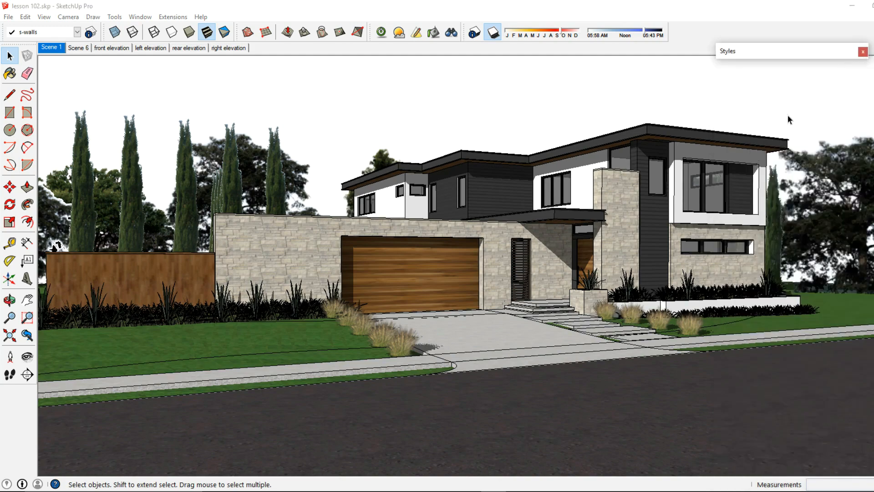
pyautogui.rightClick(57, 49)
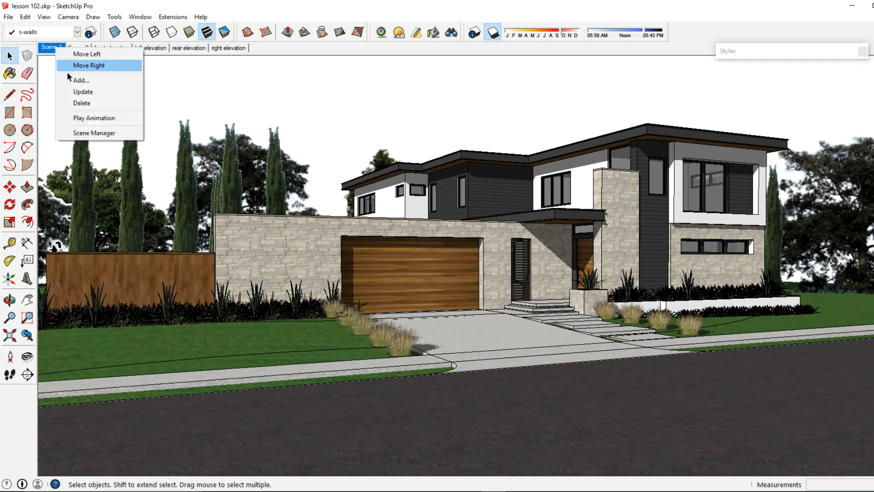
pyautogui.click(81, 92)
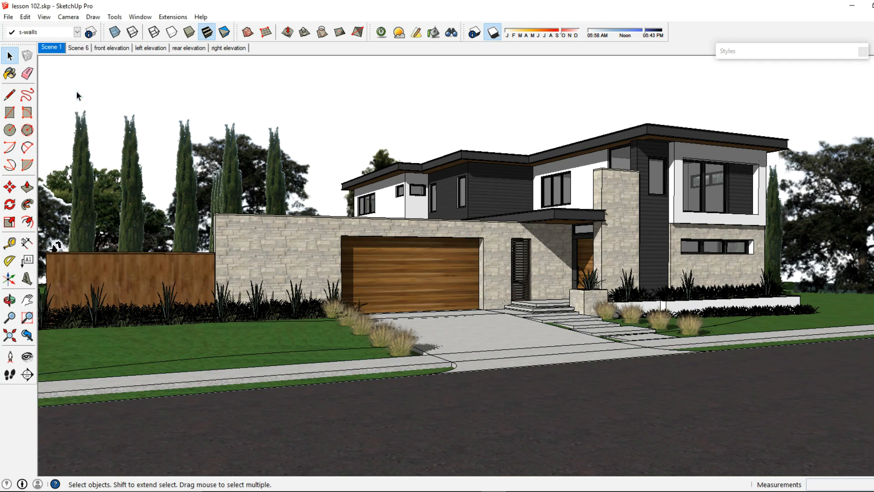
# - Switch to the front elevation scene and apply the Construction Documentation Style to it
pyautogui.click(109, 51)
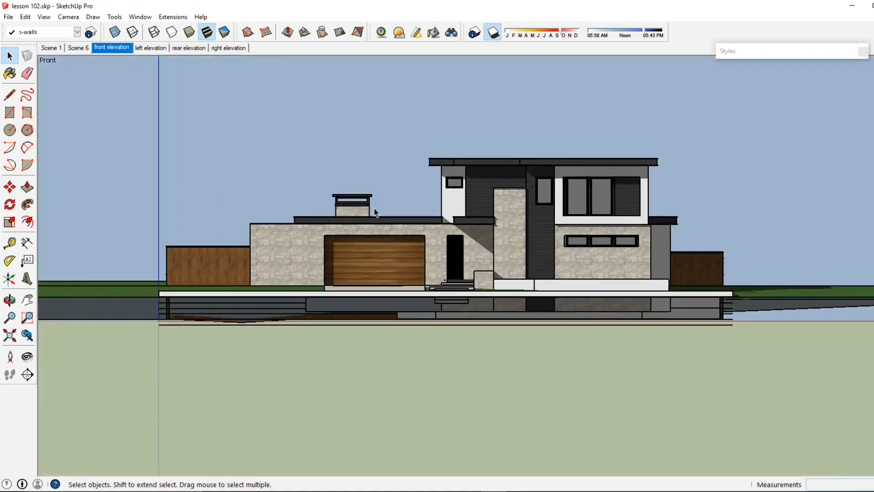
pyautogui.click(139, 17)
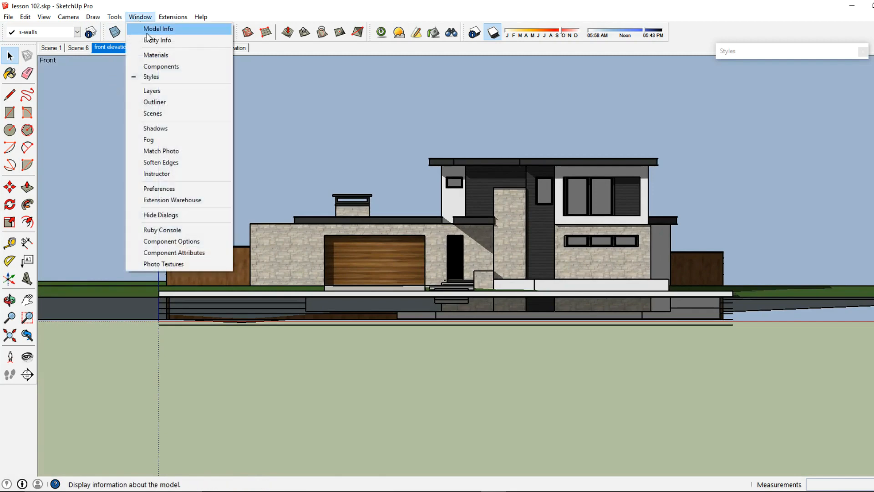
pyautogui.click(153, 77)
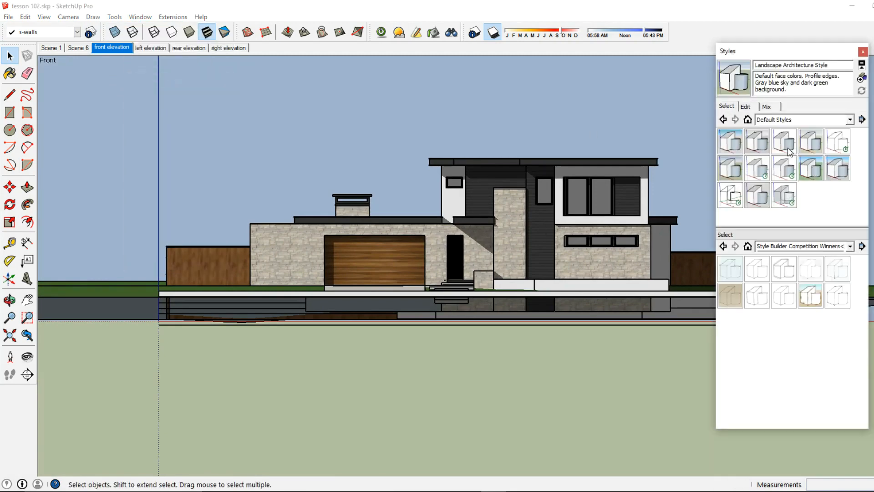
pyautogui.click(784, 142)
# - Set the profile edge width to 1 for the front elevation and hide the drawing axes
pyautogui.click(745, 107)
pyautogui.doubleClick(779, 156)
pyautogui.write('1')
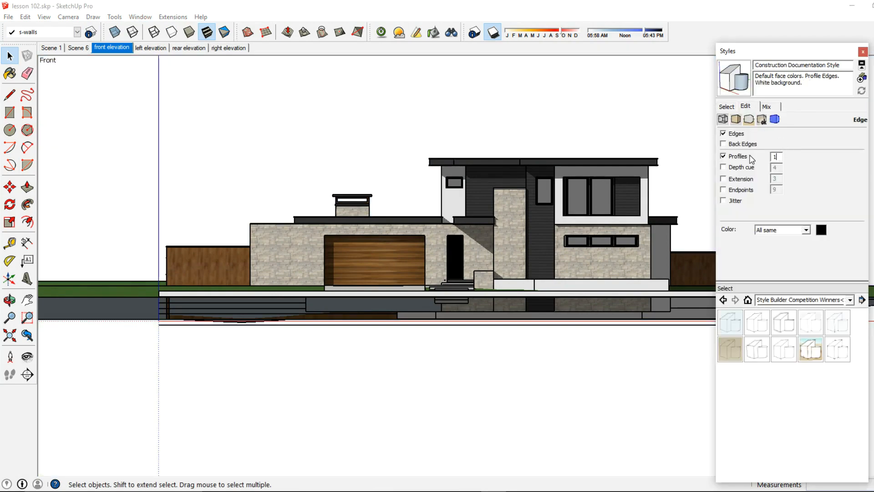
pyautogui.click(665, 127)
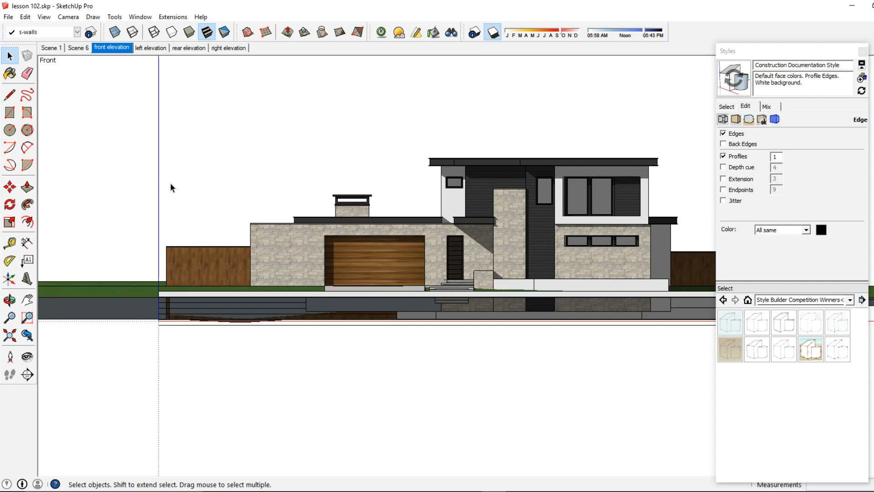
pyautogui.click(863, 51)
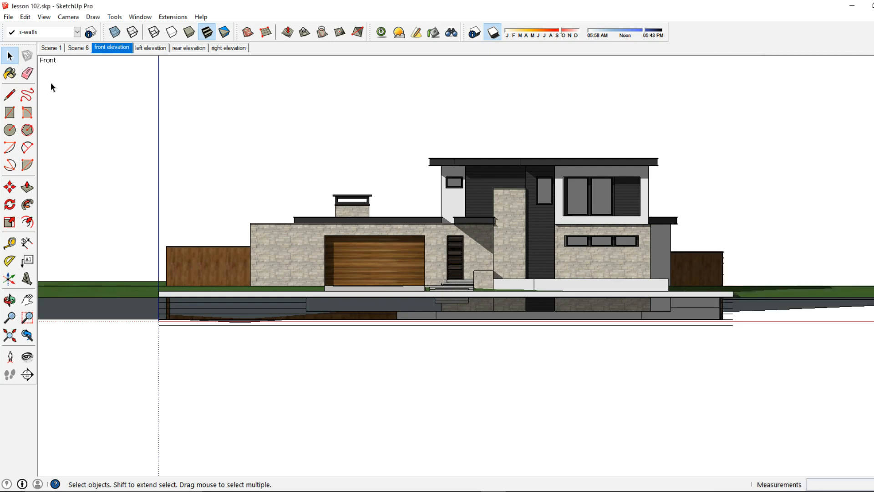
pyautogui.click(42, 17)
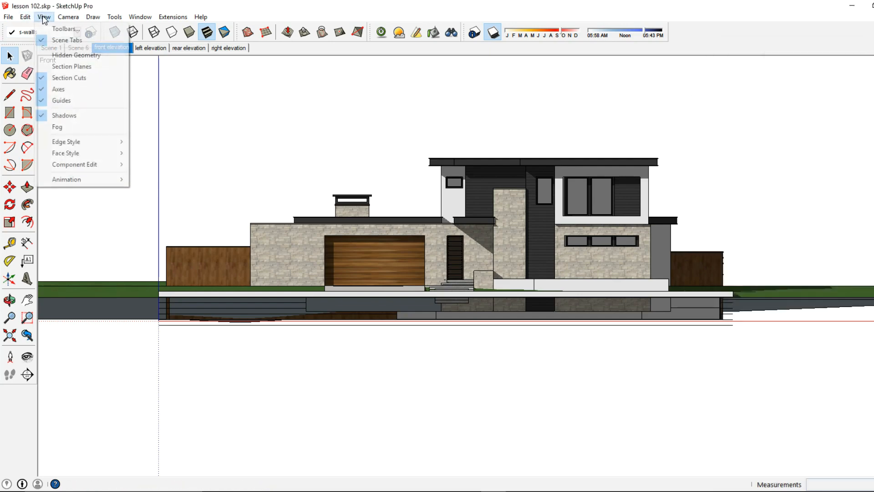
pyautogui.click(59, 89)
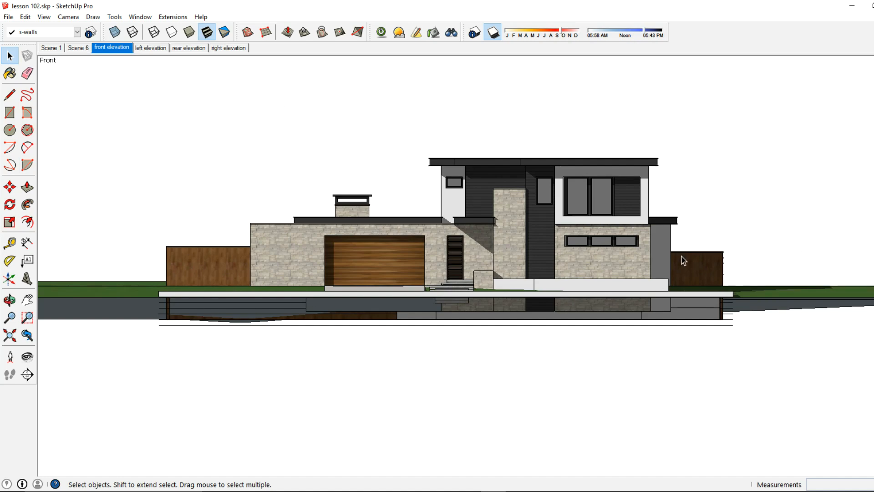
# - Lighten the front elevation's shadows with a Dark value of 47 and update the scene
pyautogui.click(475, 34)
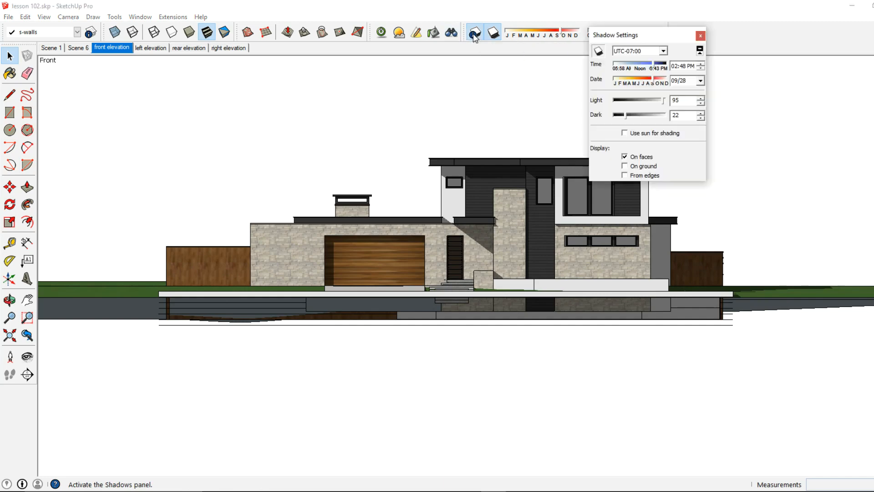
pyautogui.moveTo(630, 118); pyautogui.dragTo(641, 119)
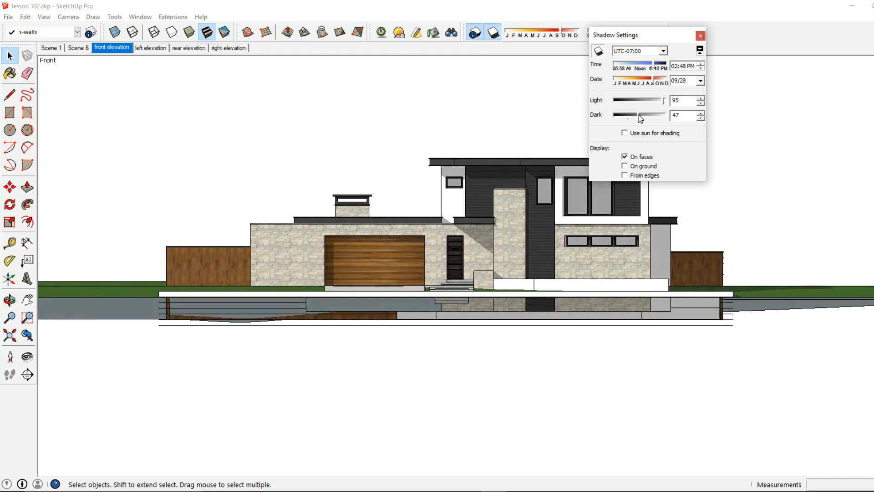
pyautogui.click(700, 36)
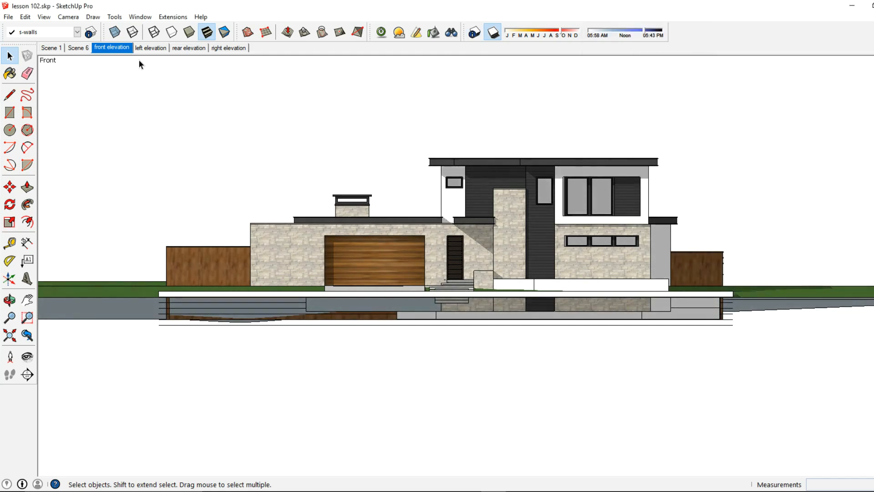
pyautogui.rightClick(122, 52)
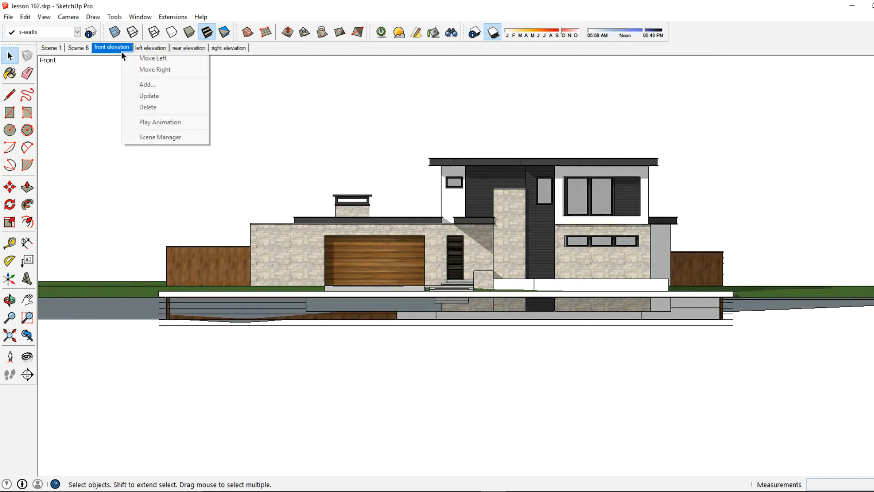
pyautogui.click(153, 97)
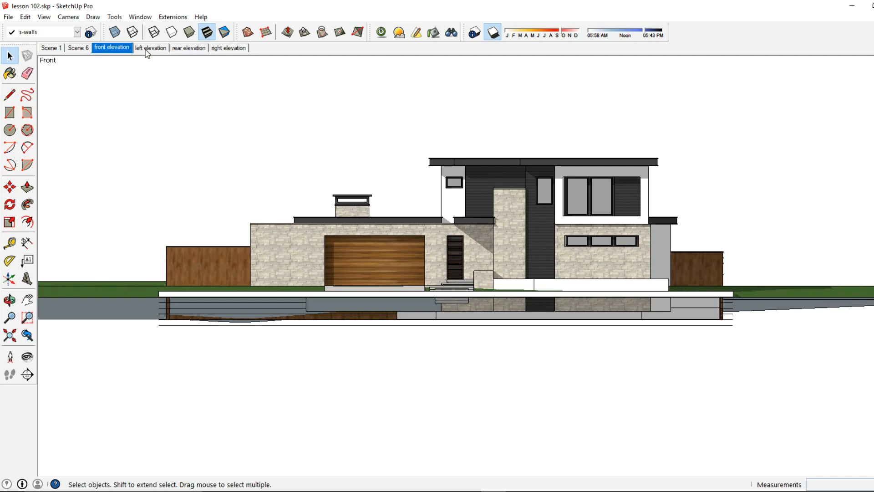
# - Switch to the left elevation scene and apply the Construction Documentation Style to it
pyautogui.click(145, 50)
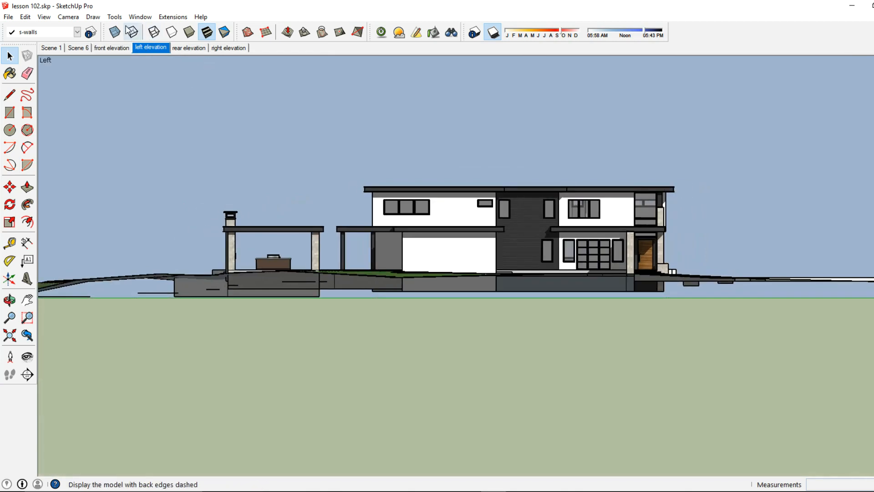
pyautogui.click(138, 17)
pyautogui.click(150, 76)
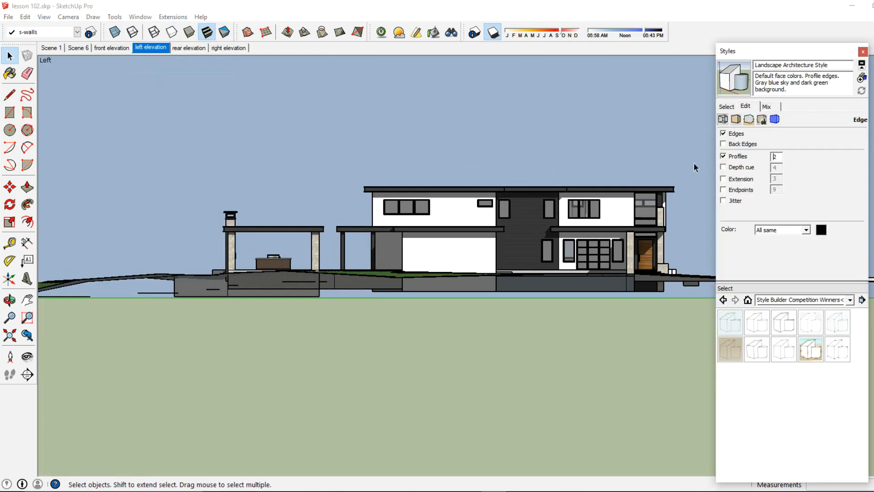
pyautogui.click(727, 108)
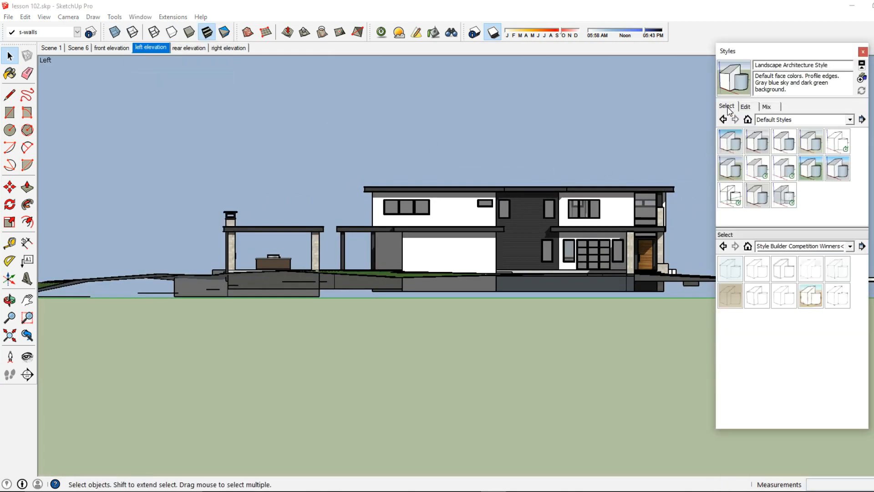
pyautogui.click(785, 143)
# - Set the left elevation's profile edge width to 1 and its shadow Dark value to 39
pyautogui.click(745, 106)
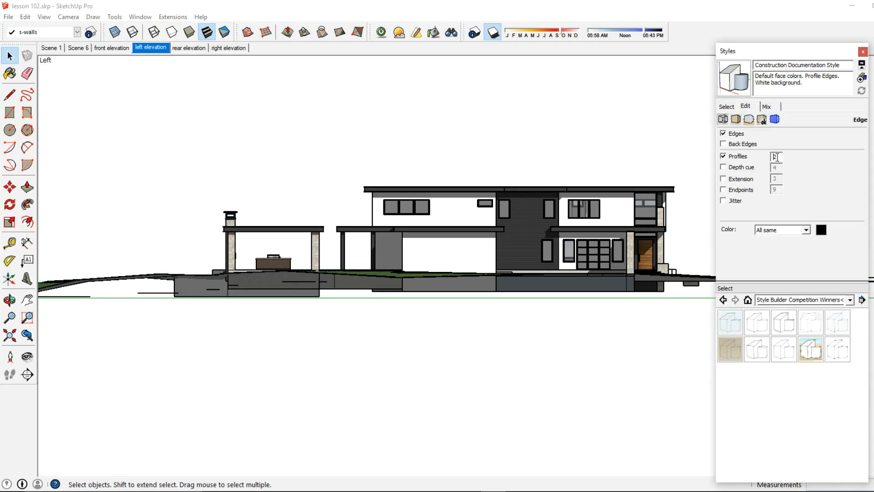
pyautogui.write('1')
pyautogui.press('Return')
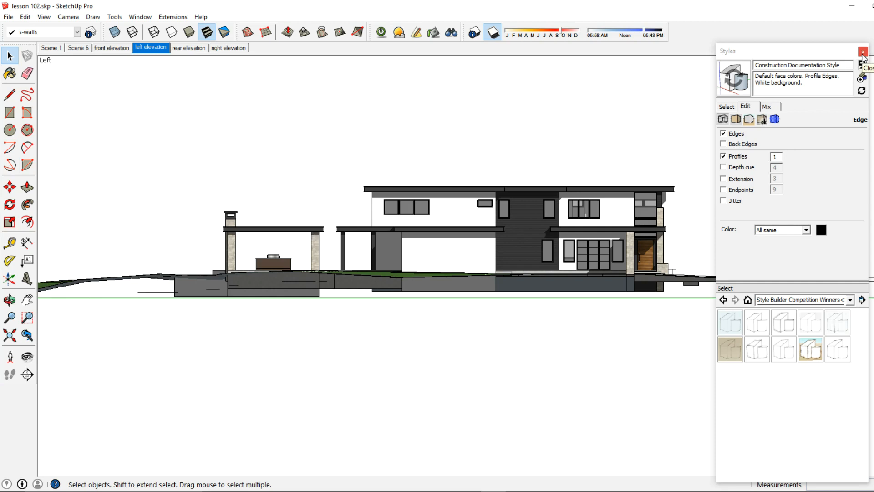
pyautogui.click(478, 32)
pyautogui.moveTo(631, 120); pyautogui.dragTo(636, 119)
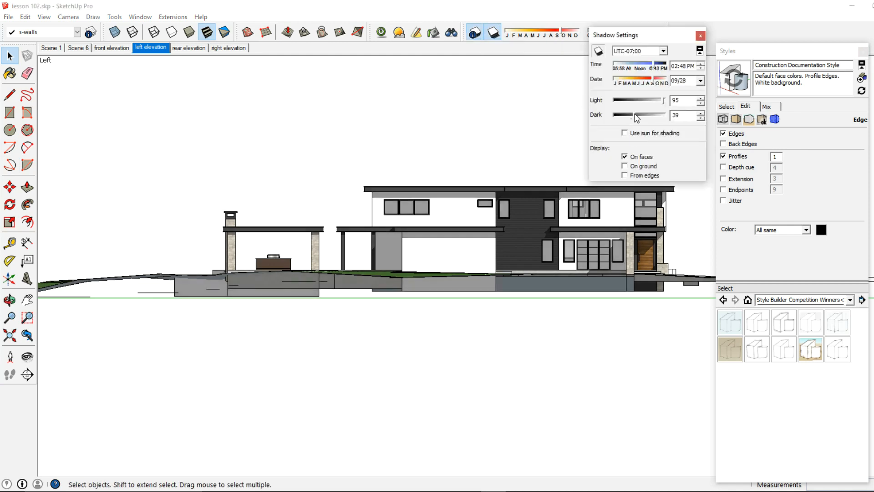
pyautogui.click(701, 36)
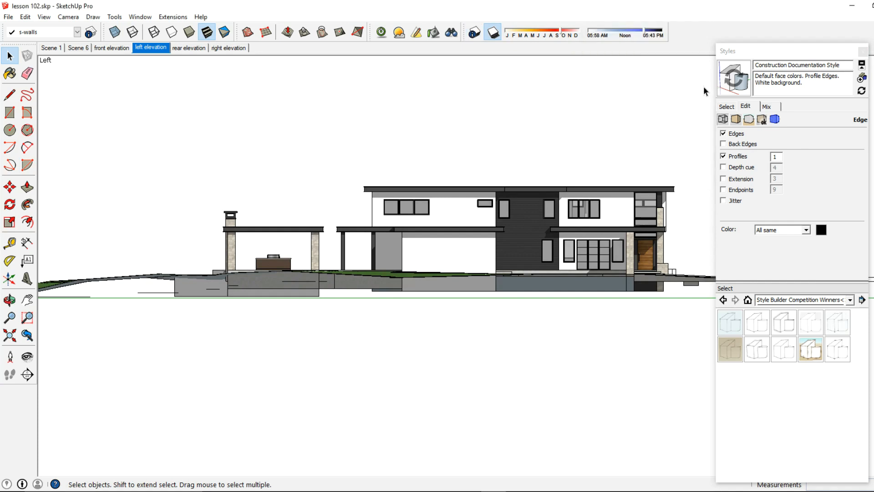
# - Save the edited style as a new in-model style and update the left elevation scene
pyautogui.click(861, 81)
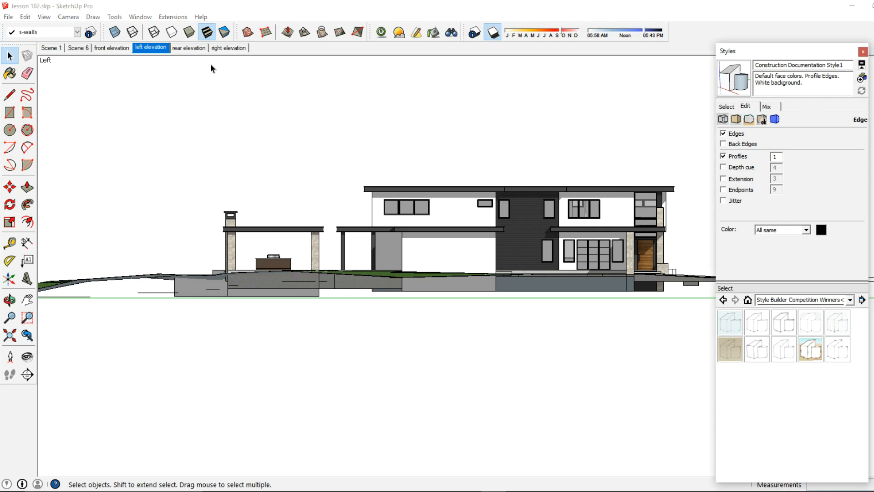
pyautogui.rightClick(161, 48)
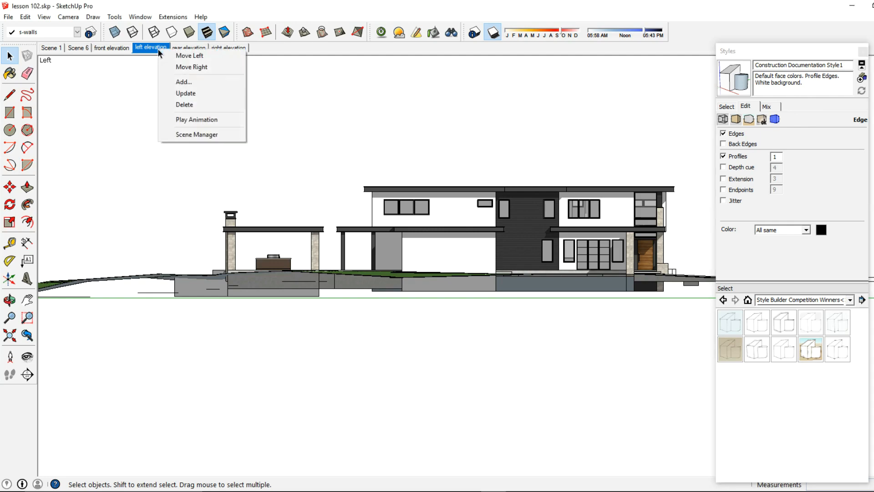
pyautogui.click(186, 97)
# - Switch to the rear elevation scene and apply the in-model style Construction Documentation Style1
pyautogui.click(186, 54)
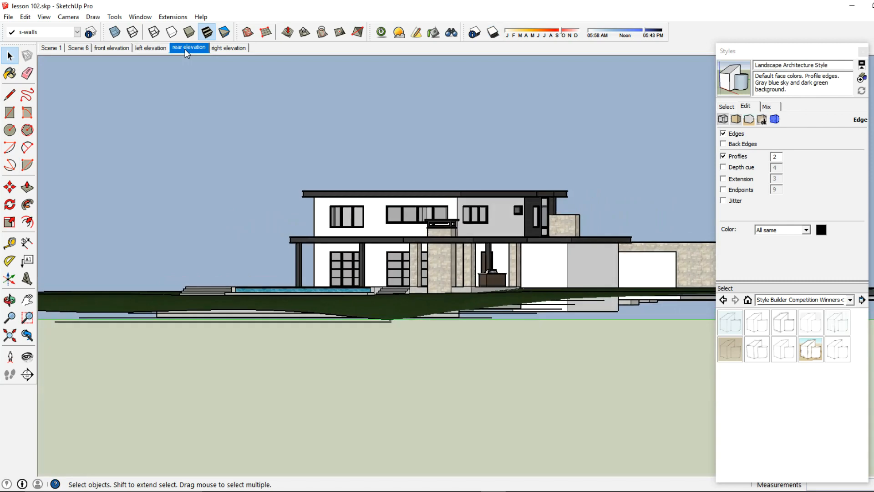
pyautogui.click(727, 108)
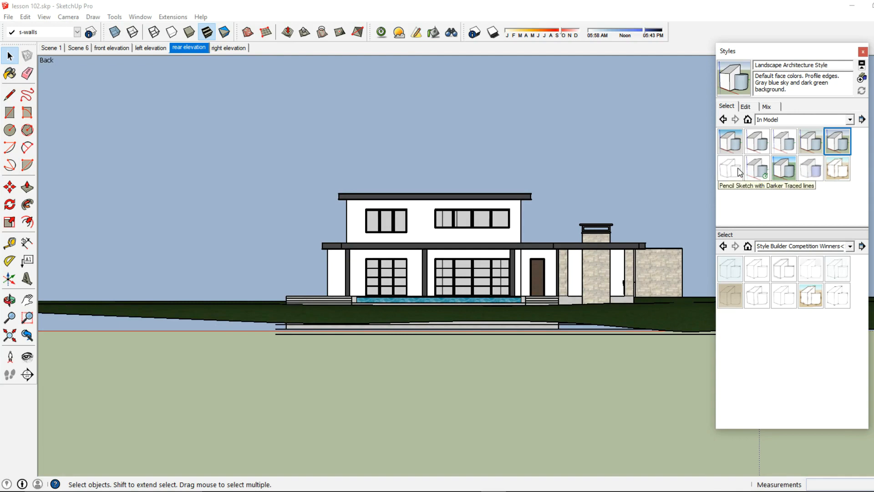
pyautogui.click(782, 145)
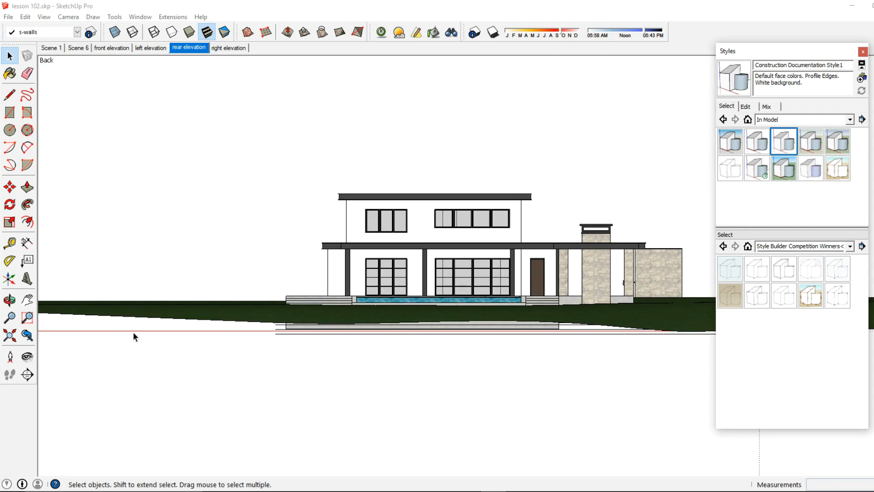
# - Hide the model axes in the rear elevation and update Construction Documentation Style1 with the change
pyautogui.click(44, 17)
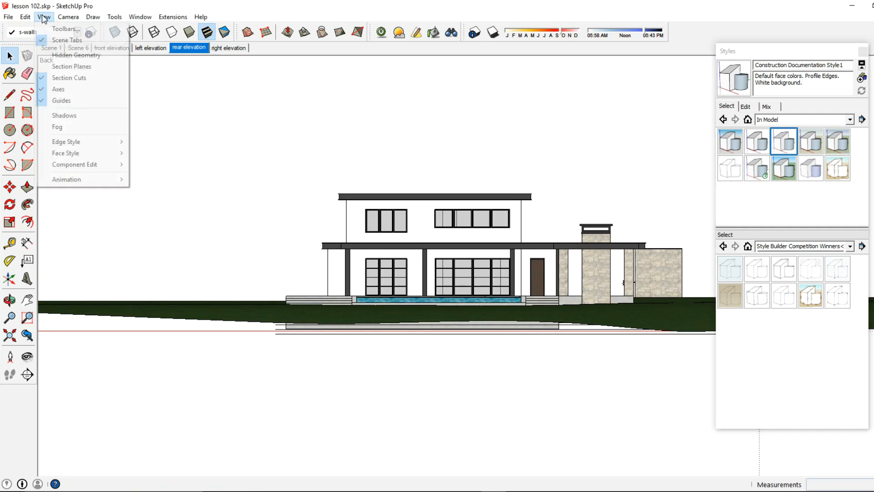
pyautogui.click(61, 90)
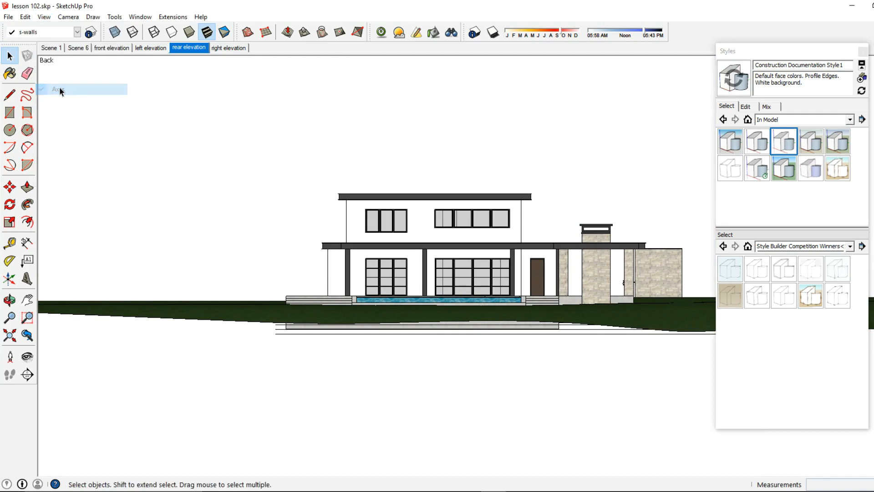
pyautogui.click(862, 90)
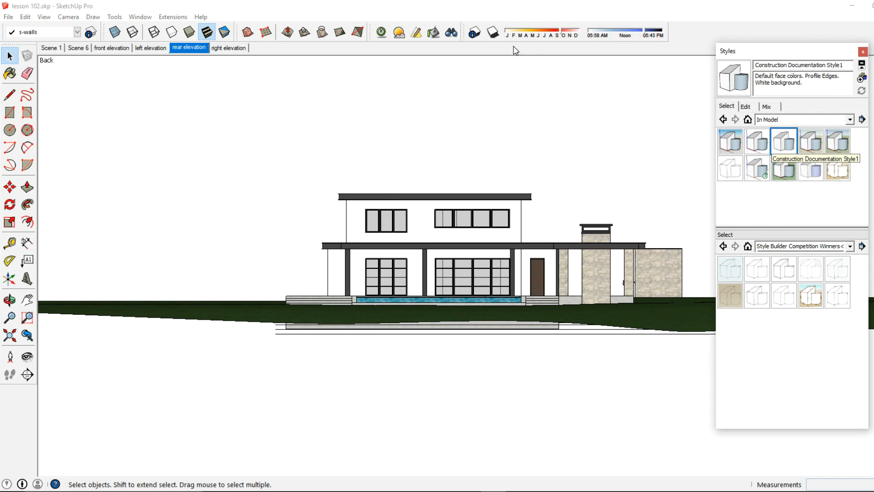
# - Turn on shadows for the rear elevation and set the sun to 07/10 at 04:59 AM
pyautogui.click(493, 32)
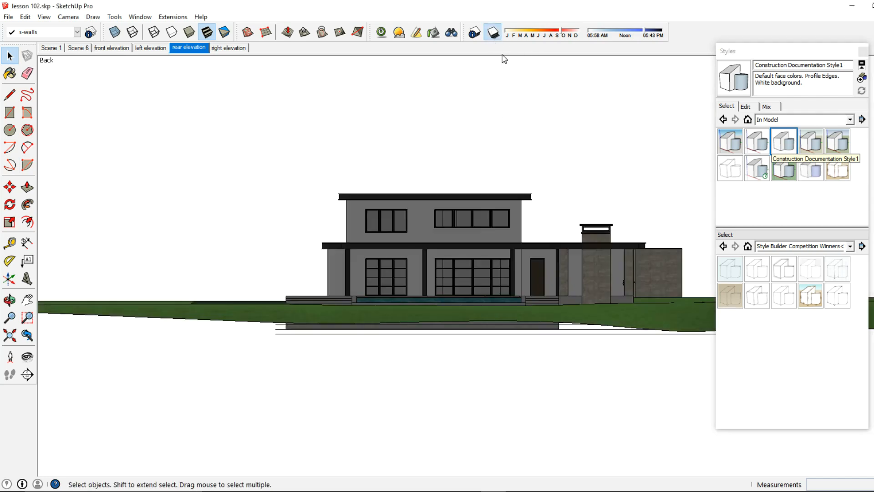
pyautogui.click(630, 35)
pyautogui.moveTo(629, 35)
pyautogui.mouseDown()
pyautogui.moveTo(546, 31)
pyautogui.moveTo(660, 36)
pyautogui.moveTo(543, 32)
pyautogui.mouseUp()
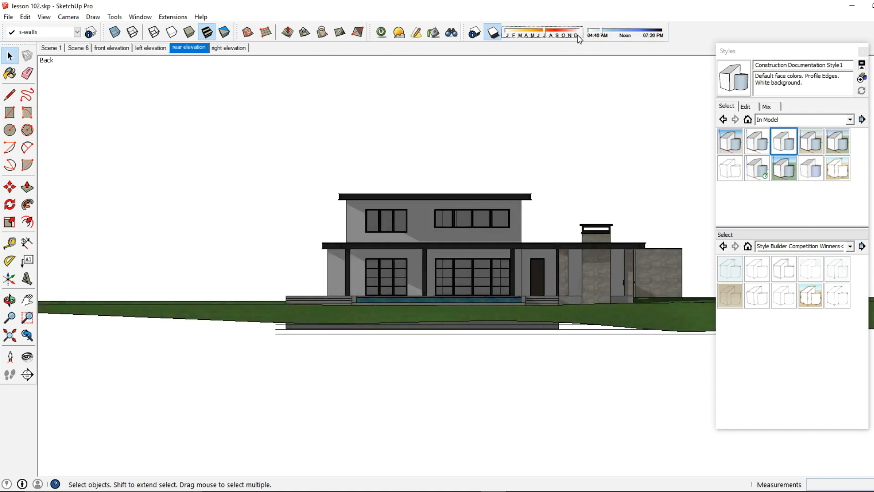
pyautogui.moveTo(604, 36); pyautogui.dragTo(591, 36)
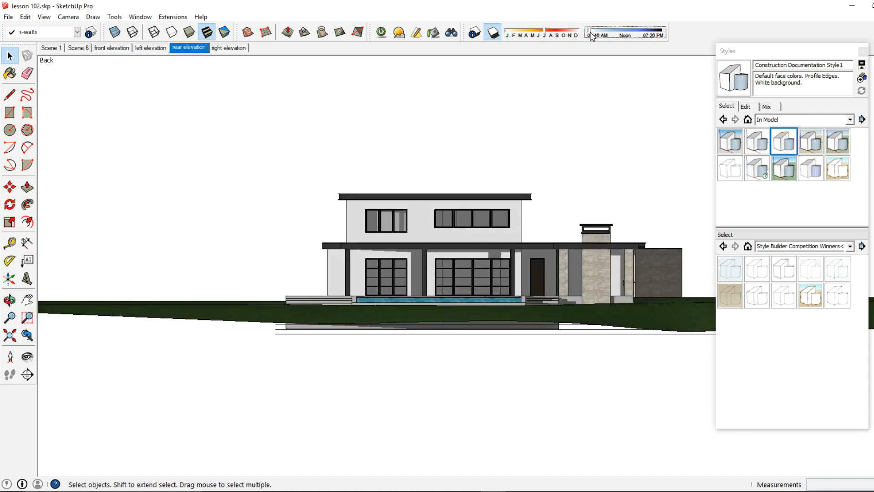
# - Lighten the rear elevation's shadows with a Dark value of 42 and update the rear elevation scene
pyautogui.click(475, 32)
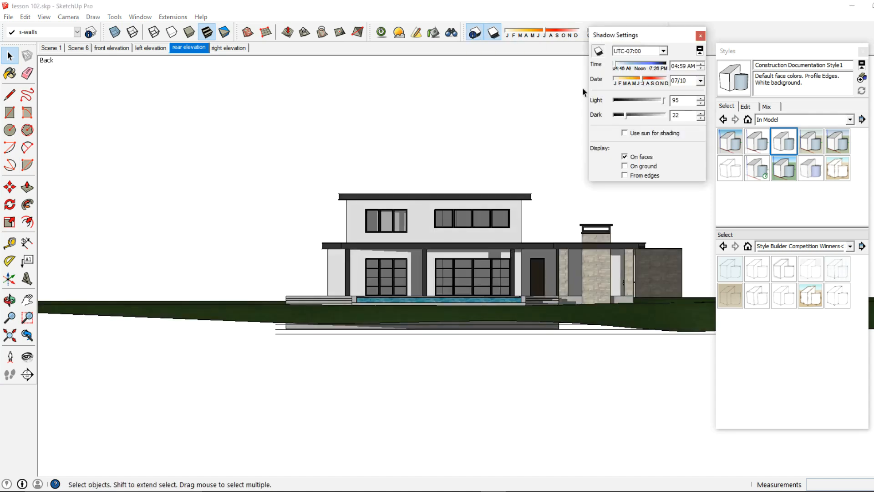
pyautogui.moveTo(630, 118); pyautogui.dragTo(640, 119)
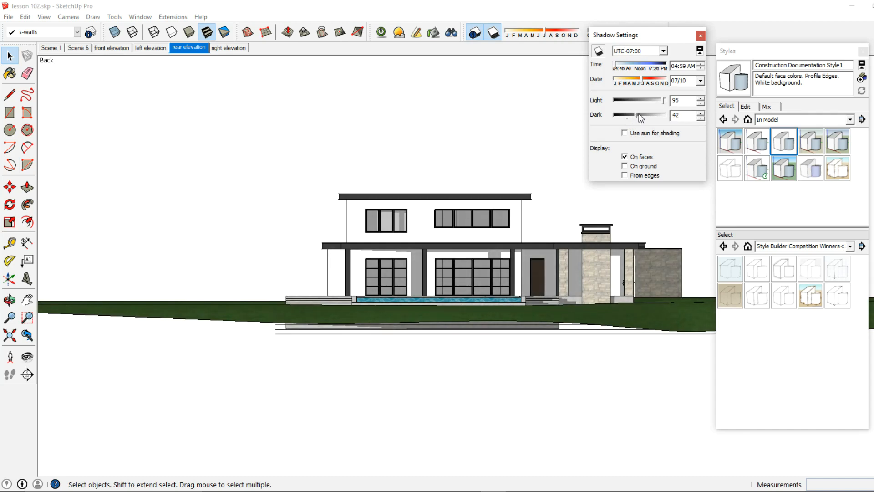
pyautogui.click(700, 35)
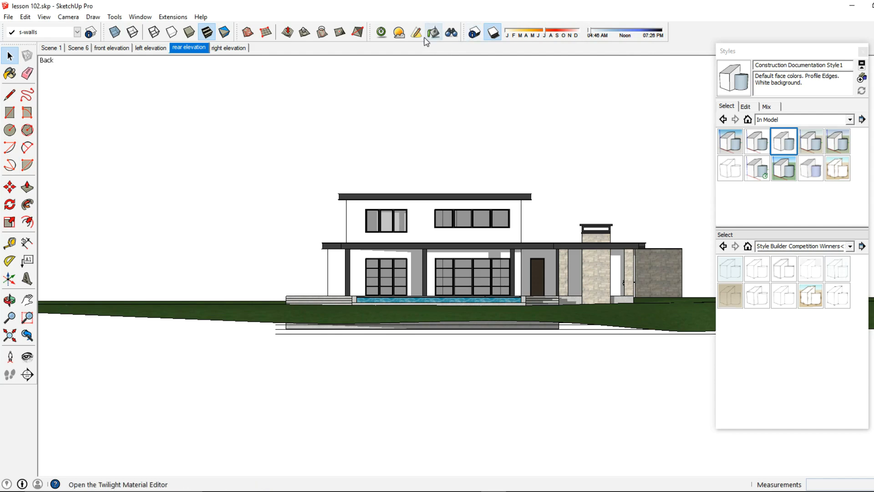
pyautogui.rightClick(195, 47)
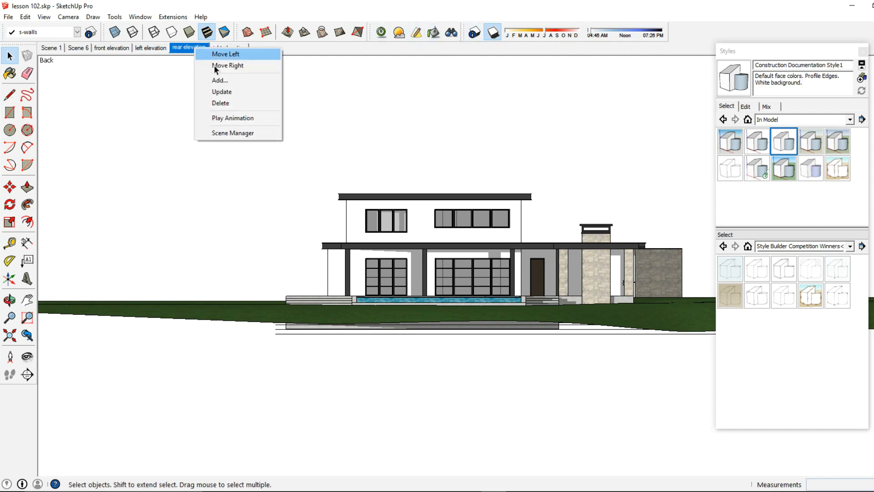
pyautogui.click(222, 92)
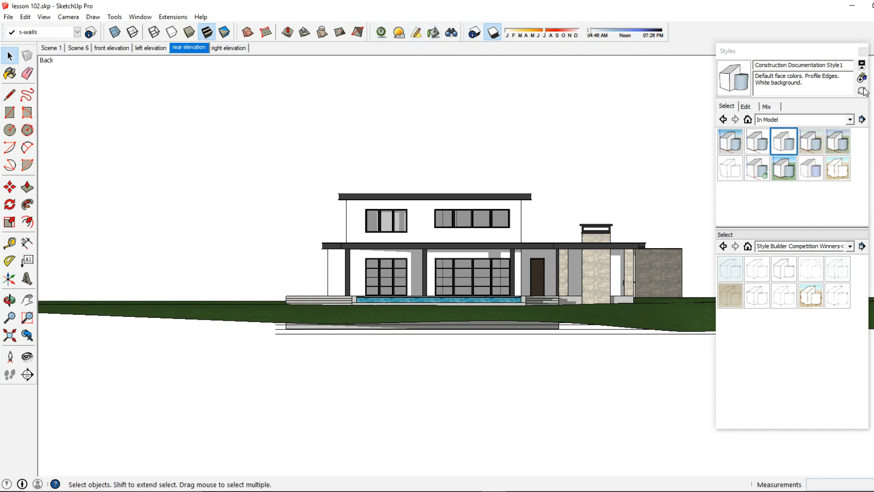
pyautogui.click(850, 67)
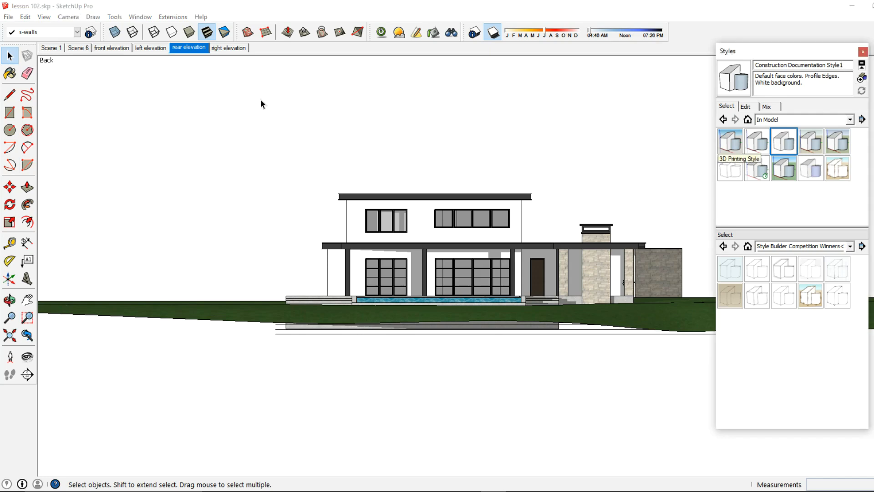
# - Switch to the right elevation scene, apply the in-model Construction Documentation Style1 and close the style settings
pyautogui.click(221, 48)
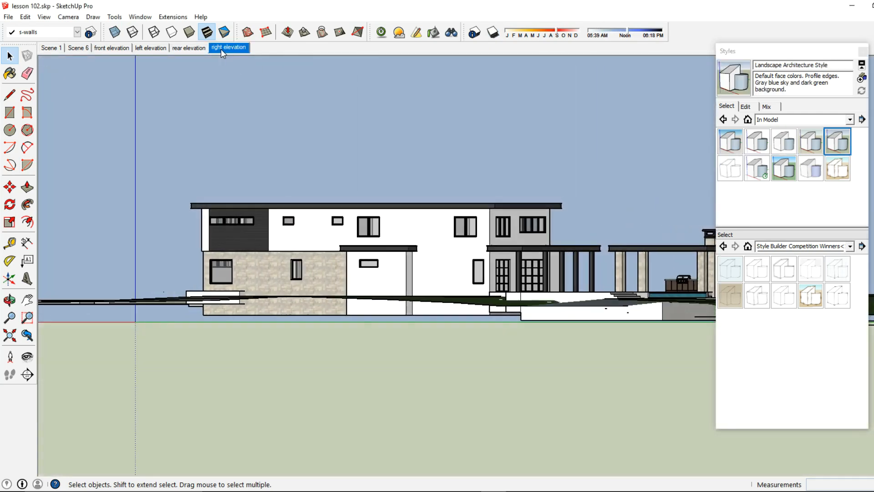
pyautogui.click(788, 145)
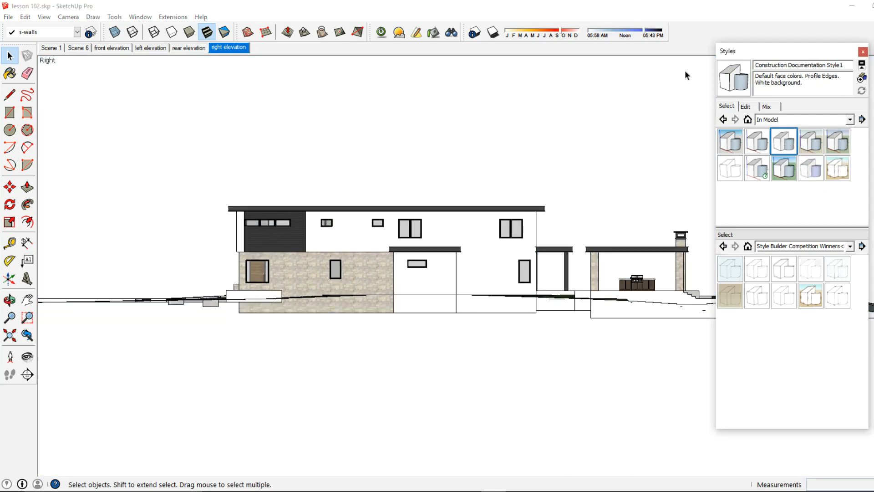
pyautogui.click(862, 51)
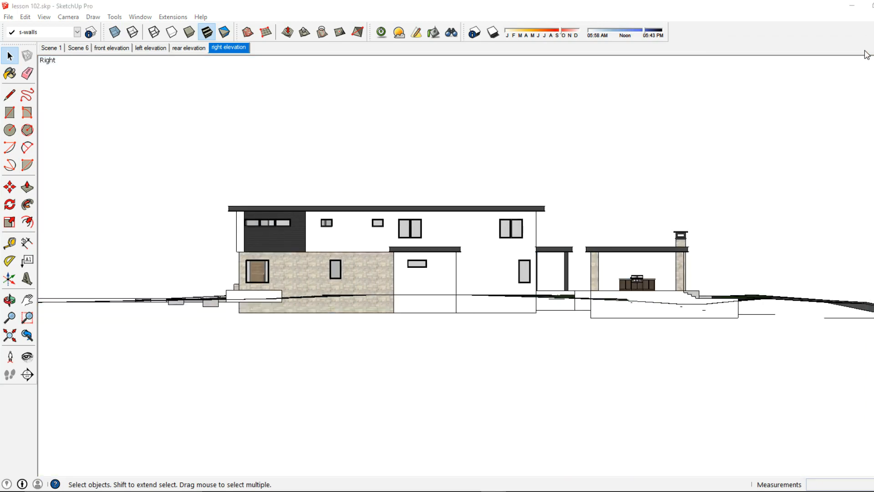
# - Turn on shadows for the right elevation with the time at 08:34 AM and the Dark value at 40
pyautogui.click(492, 32)
pyautogui.moveTo(645, 36); pyautogui.dragTo(602, 36)
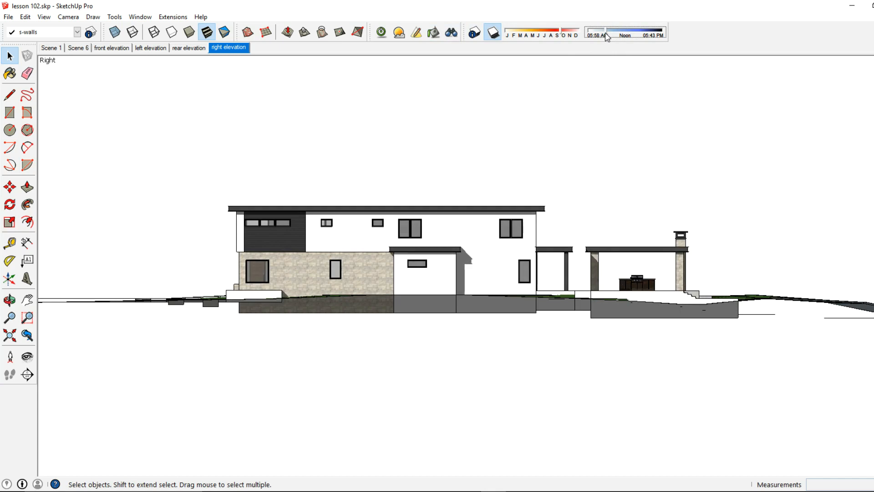
pyautogui.click(475, 31)
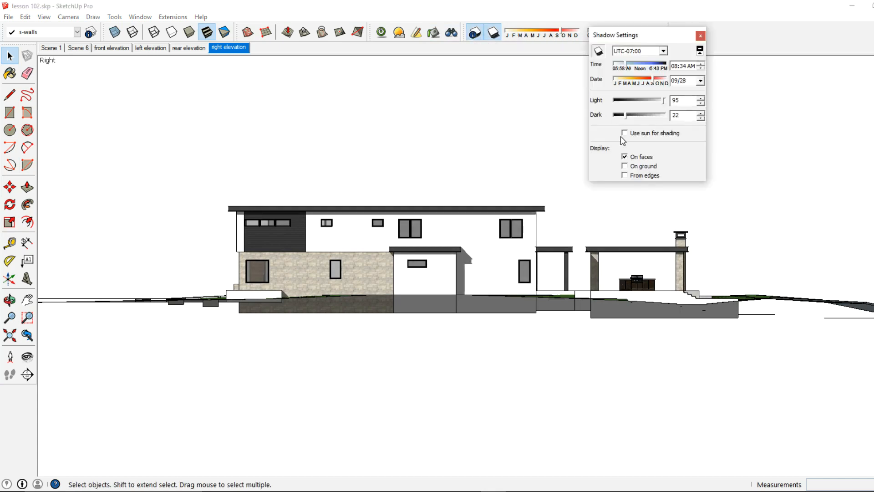
pyautogui.moveTo(632, 117); pyautogui.dragTo(637, 118)
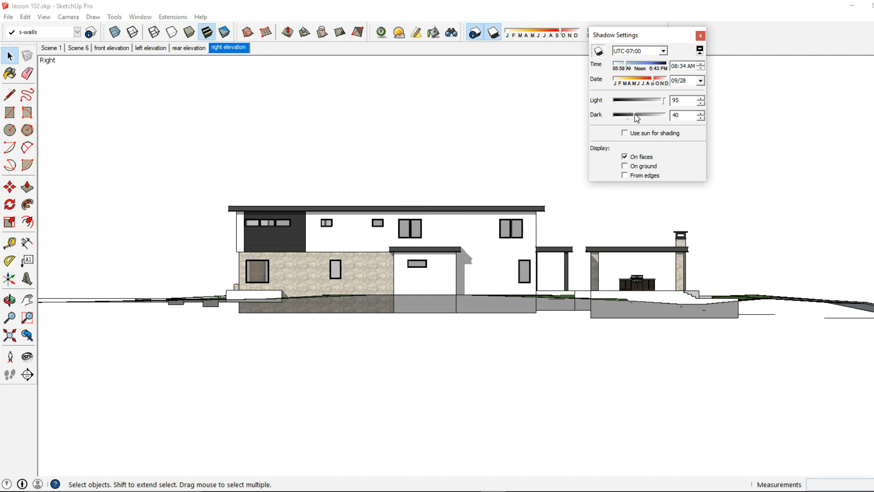
pyautogui.click(700, 35)
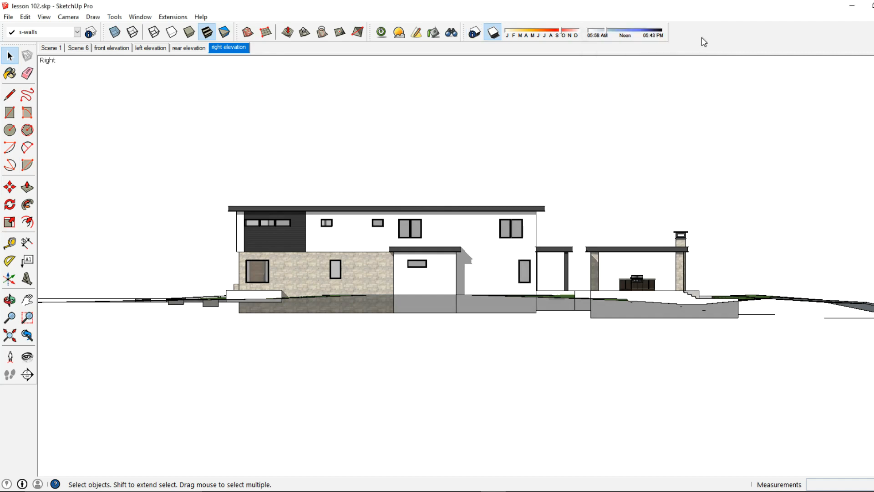
# - Update the right elevation scene with its new look and save the model file
pyautogui.rightClick(235, 52)
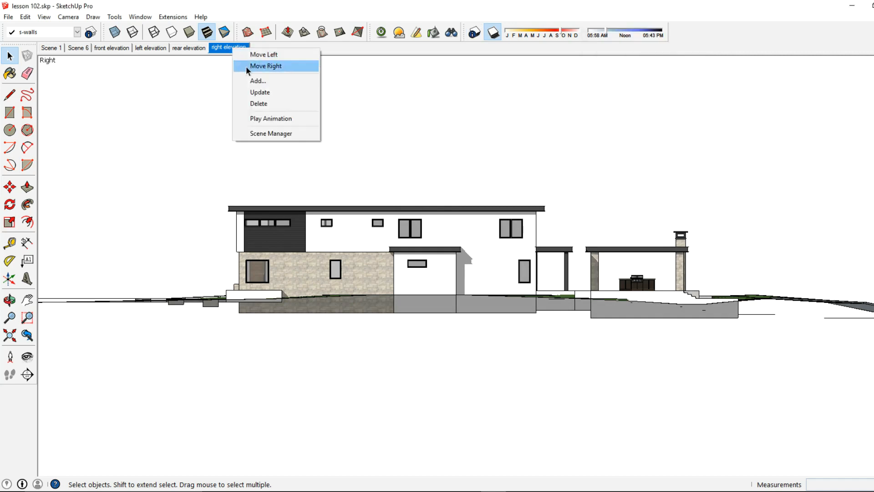
pyautogui.click(243, 91)
pyautogui.click(12, 17)
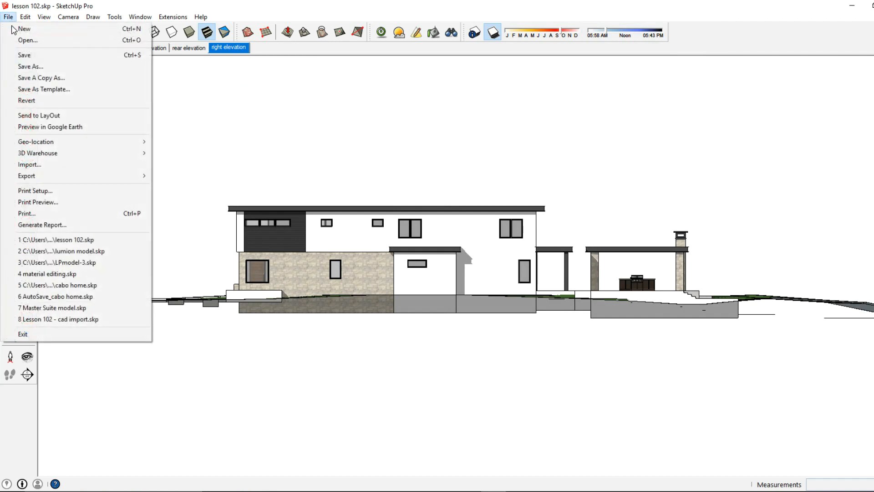
pyautogui.click(24, 55)
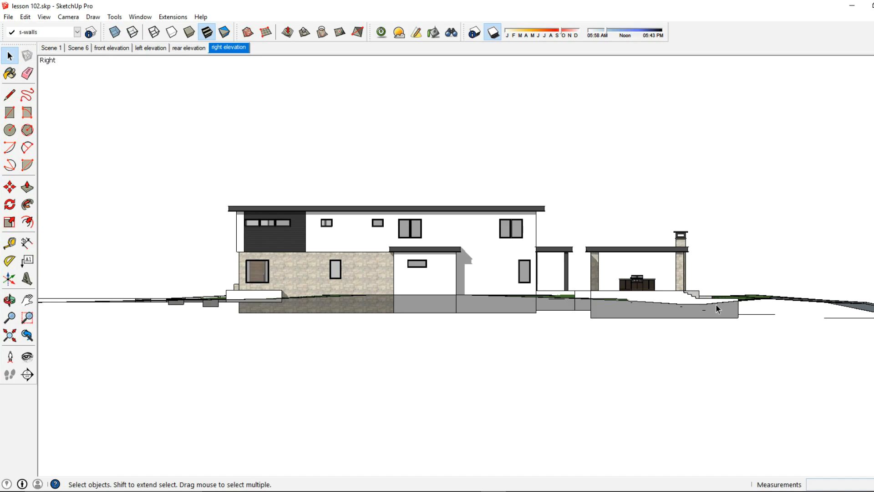
# - Minimise the model window, start LayOut 2015 from the desktop and dismiss the tip of the day
pyautogui.click(852, 6)
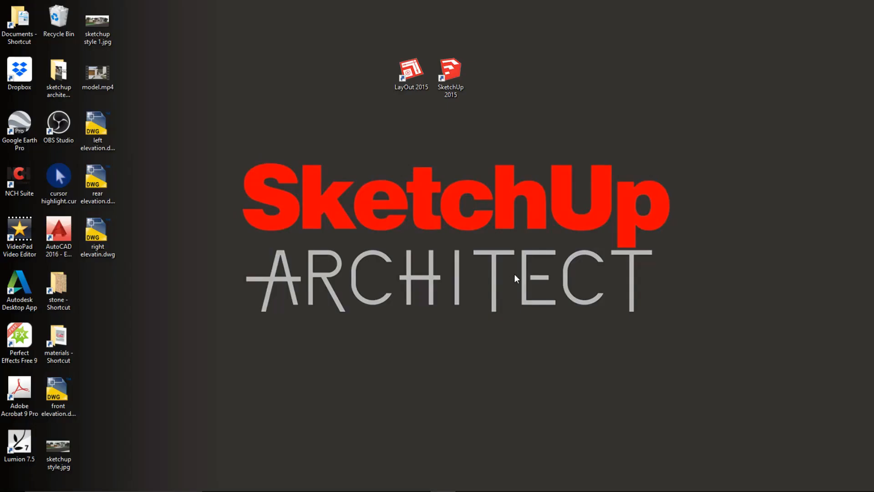
pyautogui.doubleClick(415, 79)
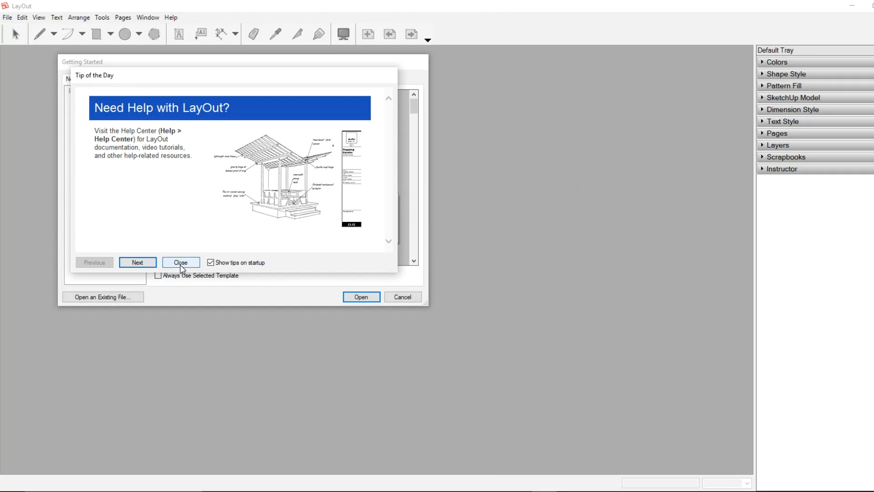
pyautogui.click(181, 263)
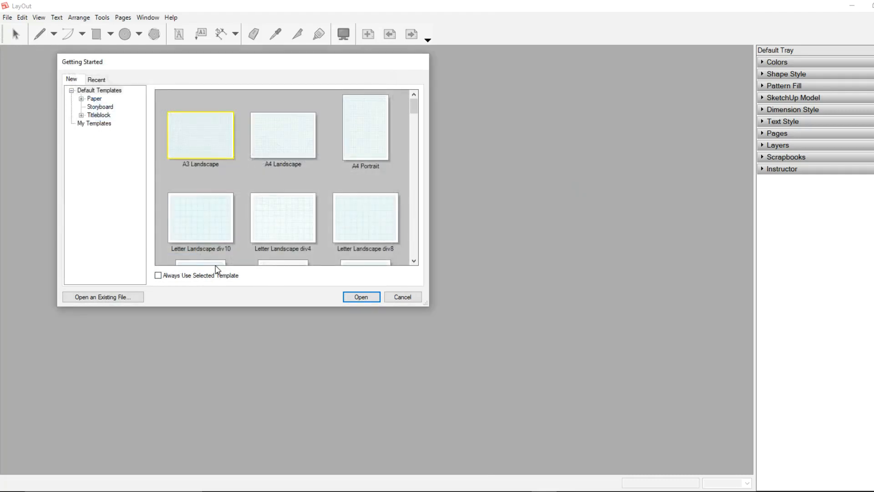
# - Create a new document from the ARCH D Landscape template in the Rounded titleblock set
pyautogui.click(81, 115)
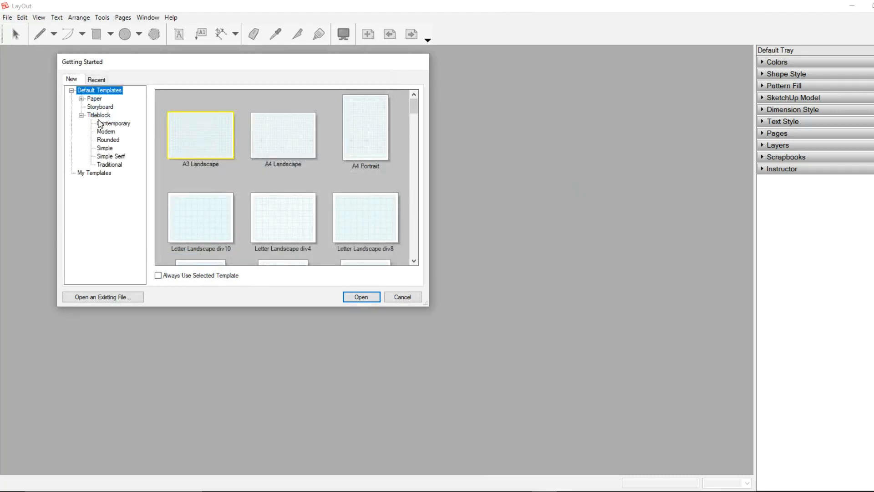
pyautogui.click(109, 140)
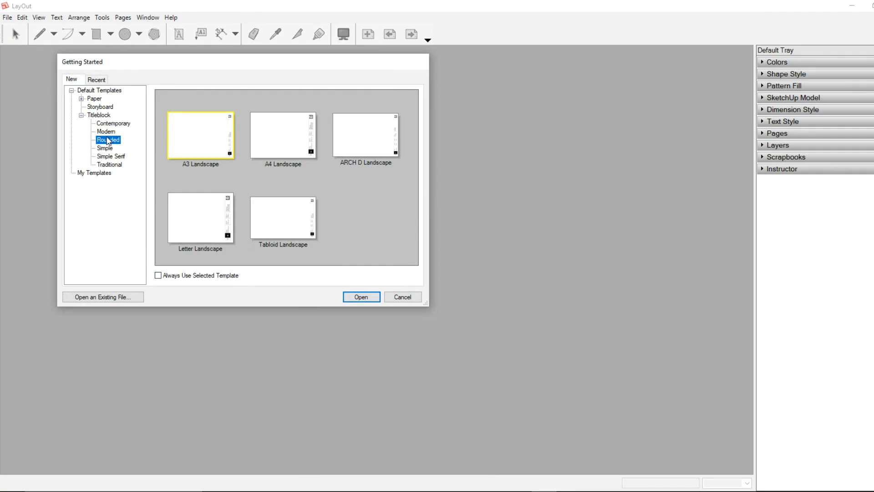
pyautogui.click(359, 150)
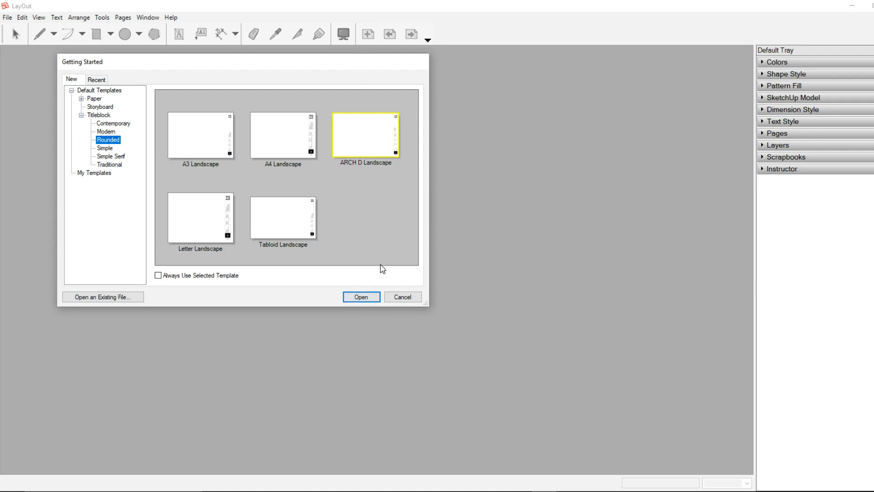
pyautogui.click(364, 298)
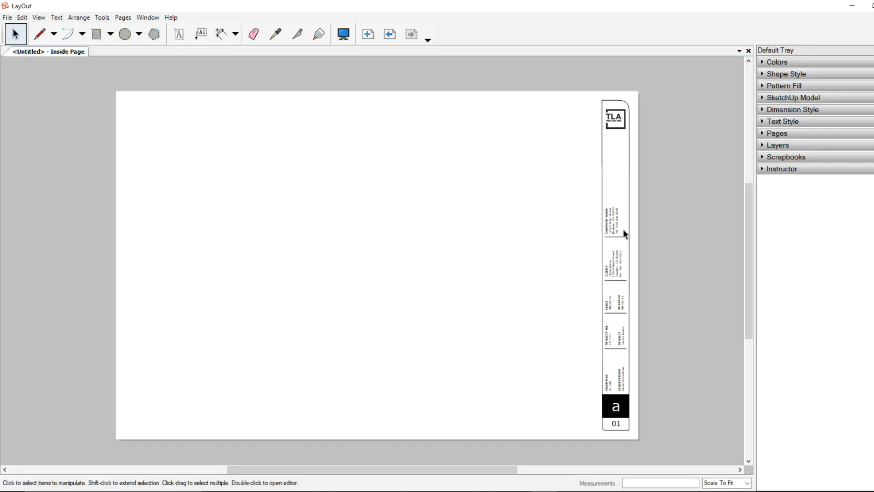
# - Examine the title block's text fields up close, including the contents of the client text block
pyautogui.scroll(5, 608, 217)
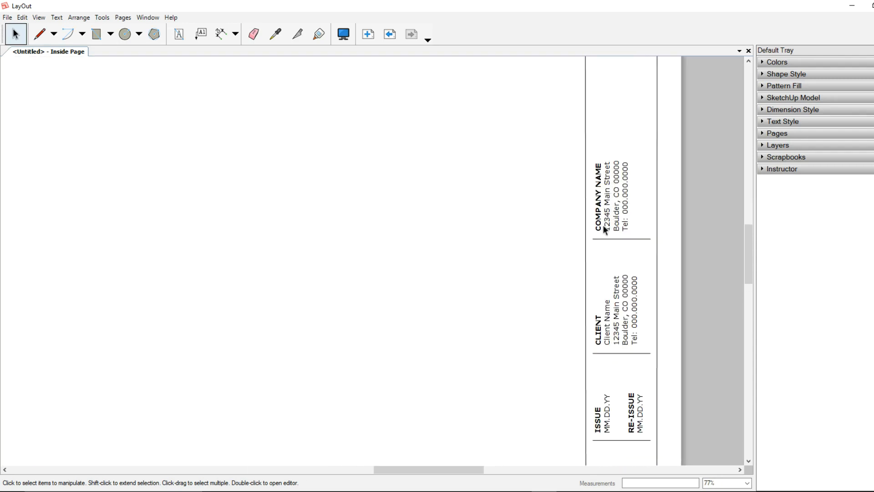
pyautogui.scroll(-1, 606, 229)
pyautogui.moveTo(624, 326); pyautogui.dragTo(613, 219, button='middle')
pyautogui.click(613, 218)
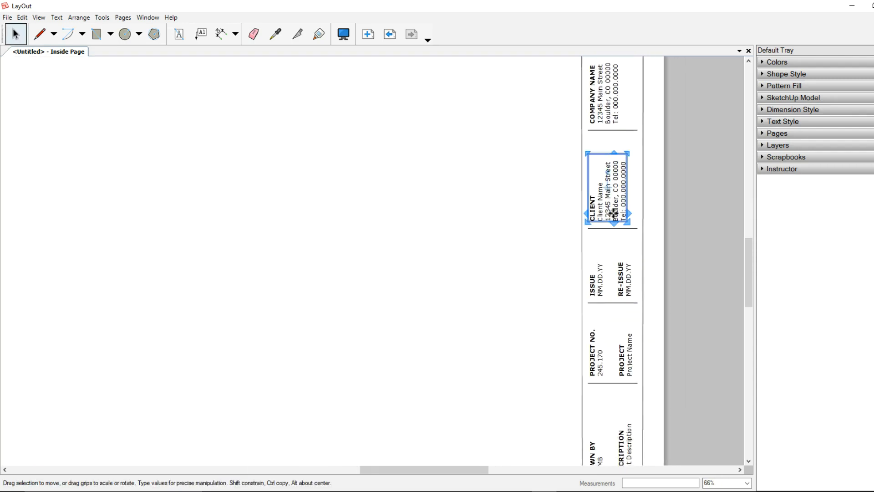
pyautogui.doubleClick(614, 212)
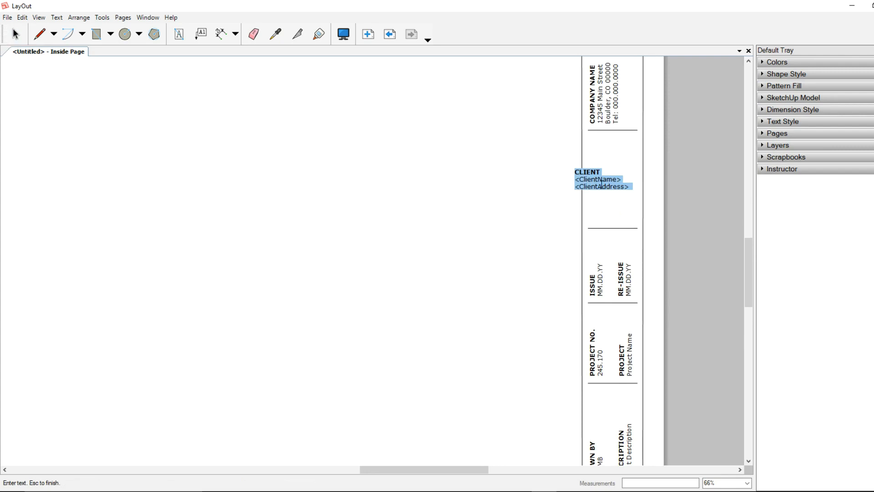
pyautogui.click(610, 187)
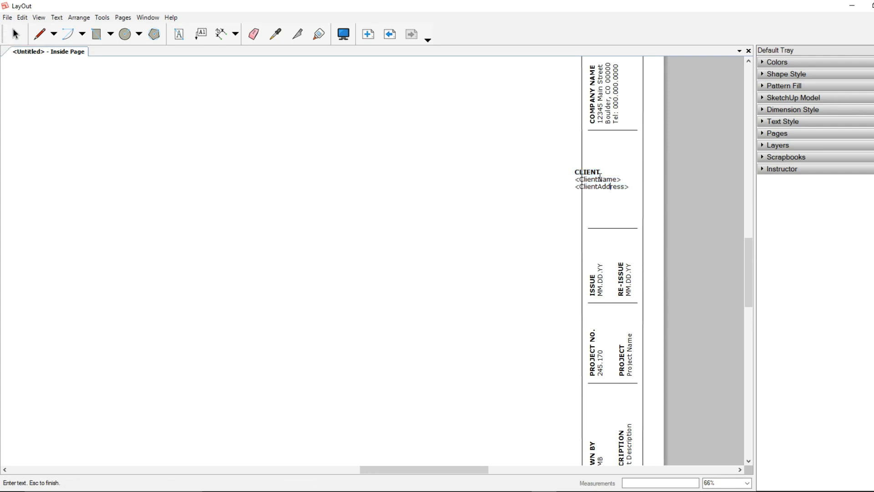
pyautogui.press('Escape')
pyautogui.scroll(-3, 591, 228)
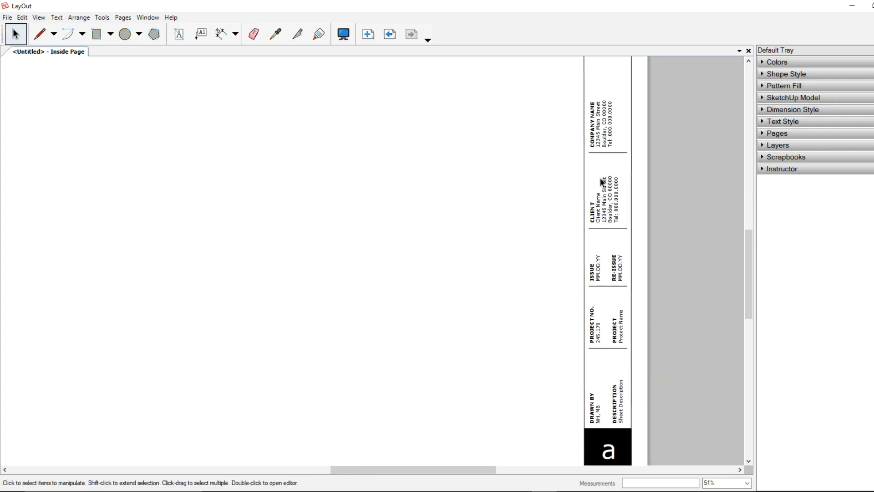
pyautogui.moveTo(557, 377); pyautogui.dragTo(628, 272, button='middle')
pyautogui.scroll(-1, 606, 267)
pyautogui.moveTo(507, 240); pyautogui.dragTo(565, 372, button='middle')
pyautogui.scroll(-2, 494, 274)
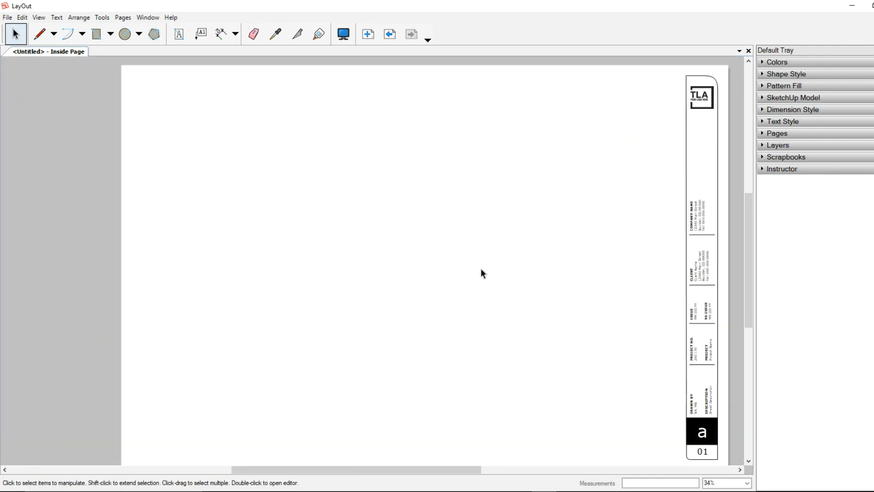
# - Insert the SketchUp model lesson 102.skp onto the sheet
pyautogui.click(7, 19)
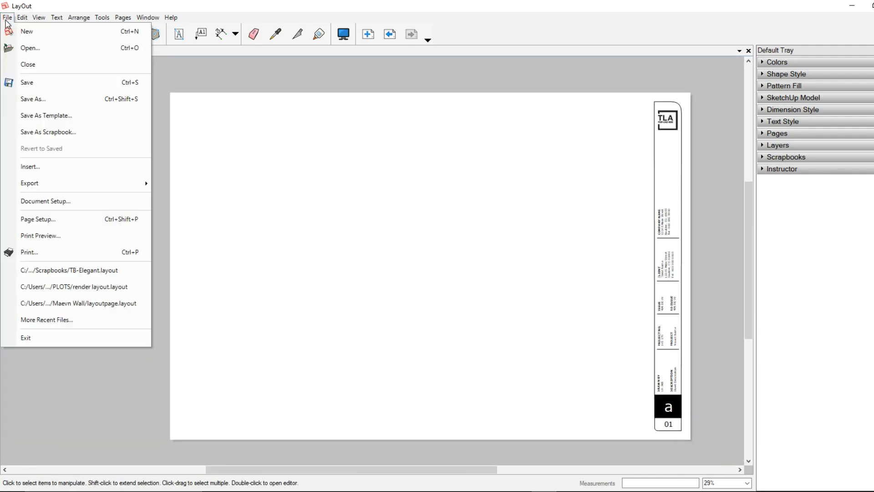
pyautogui.click(41, 168)
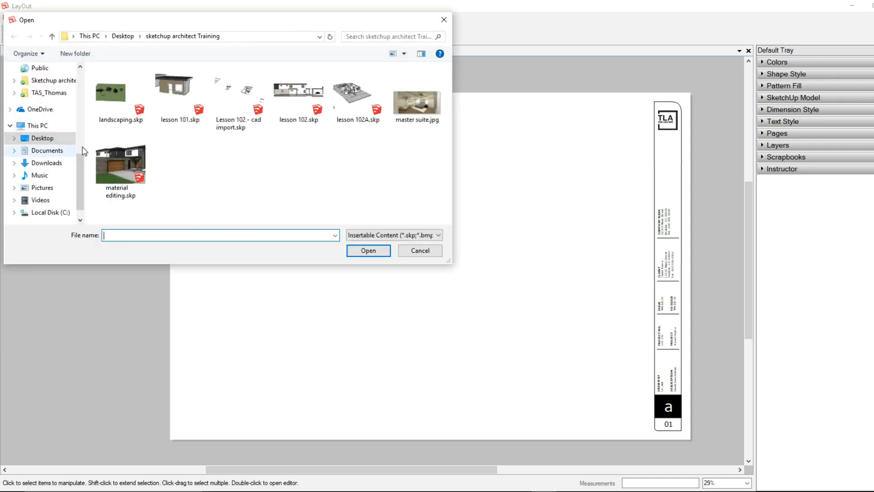
pyautogui.click(298, 98)
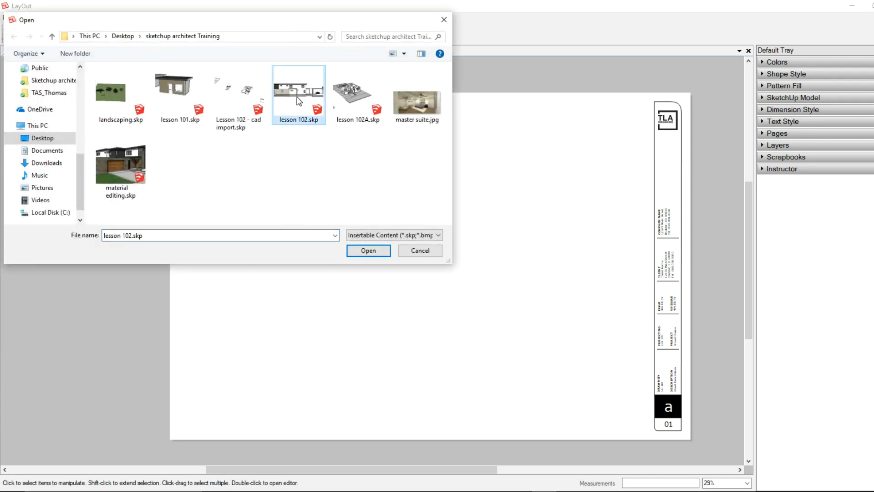
pyautogui.click(381, 251)
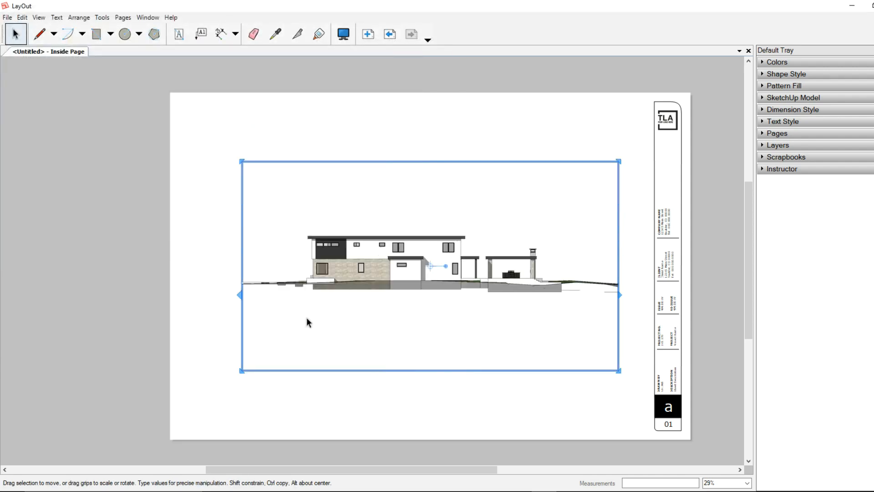
# - Move the inserted model viewport straight up into the upper part of the sheet
pyautogui.rightClick(481, 222)
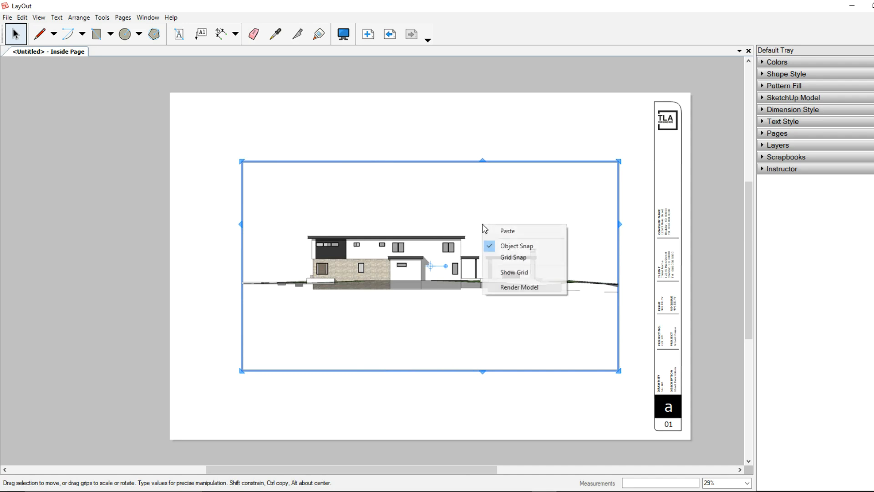
pyautogui.click(456, 216)
pyautogui.moveTo(449, 227); pyautogui.dragTo(446, 186)
pyautogui.rightClick(447, 186)
pyautogui.click(457, 158)
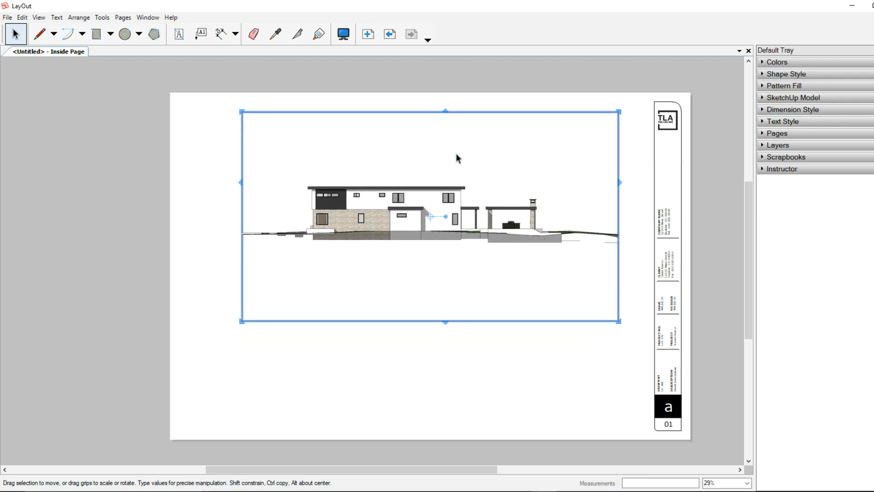
# - Open the viewport's 3D view for editing, switch it to the front elevation scene and finish editing
pyautogui.doubleClick(456, 157)
pyautogui.rightClick(457, 155)
pyautogui.doubleClick(437, 154)
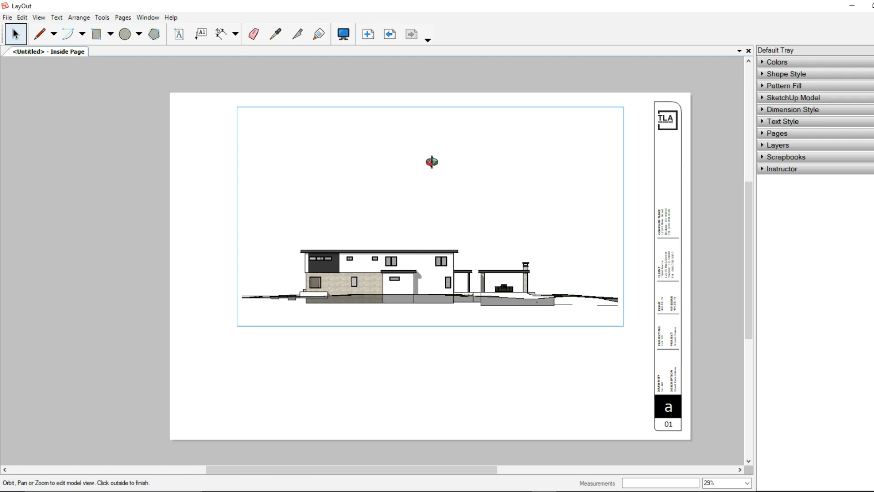
pyautogui.doubleClick(432, 161)
pyautogui.rightClick(431, 161)
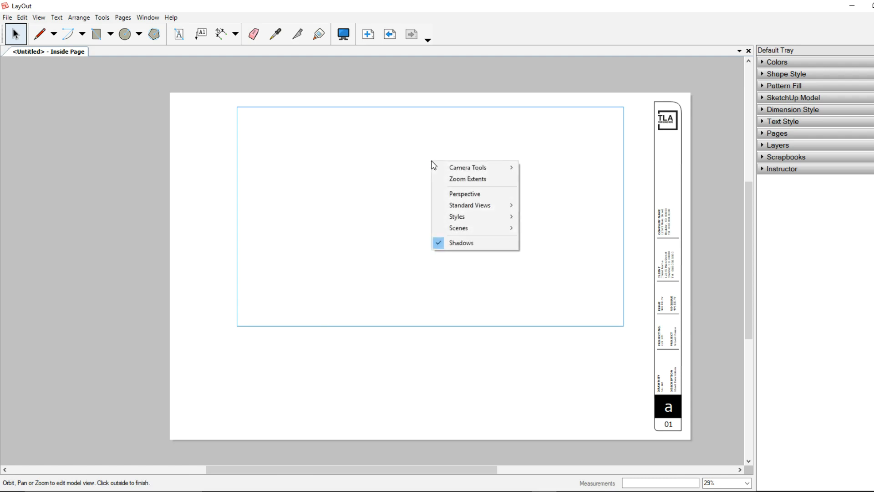
pyautogui.click(413, 164)
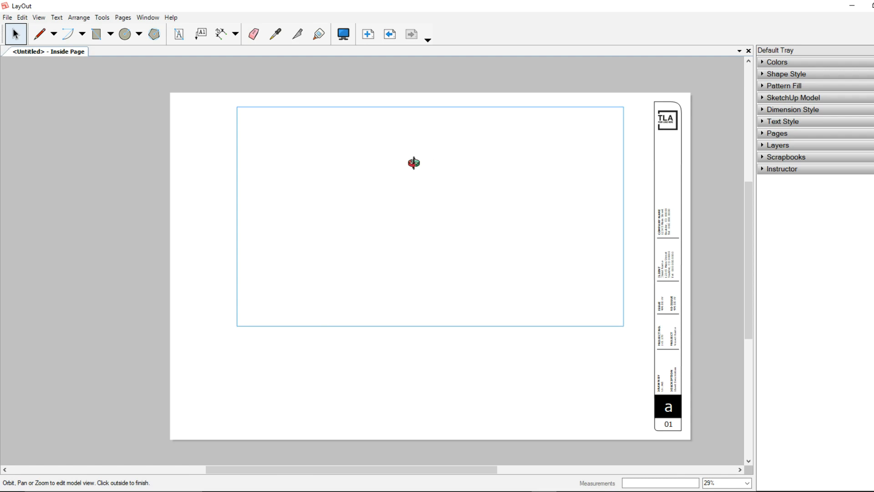
pyautogui.rightClick(415, 164)
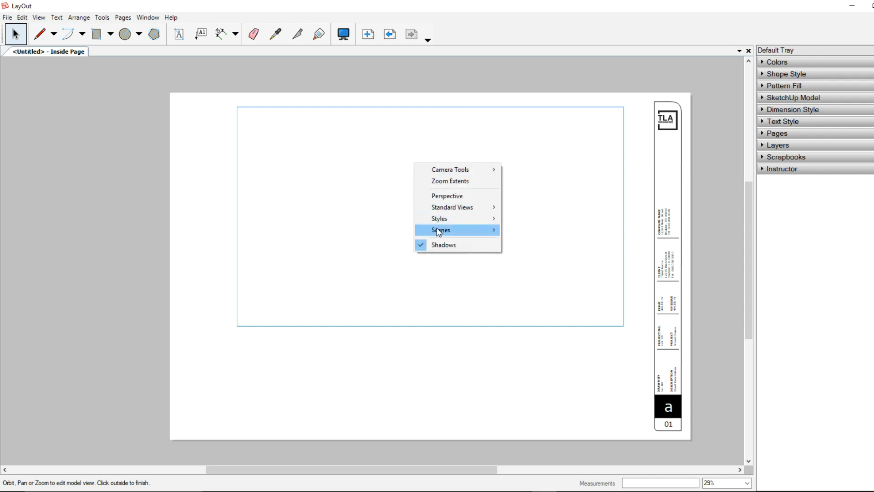
pyautogui.moveTo(439, 233)
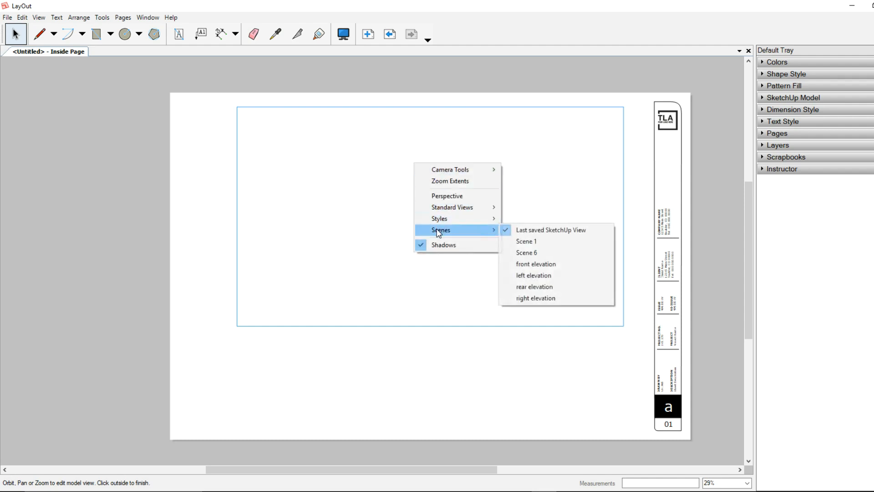
pyautogui.click(533, 265)
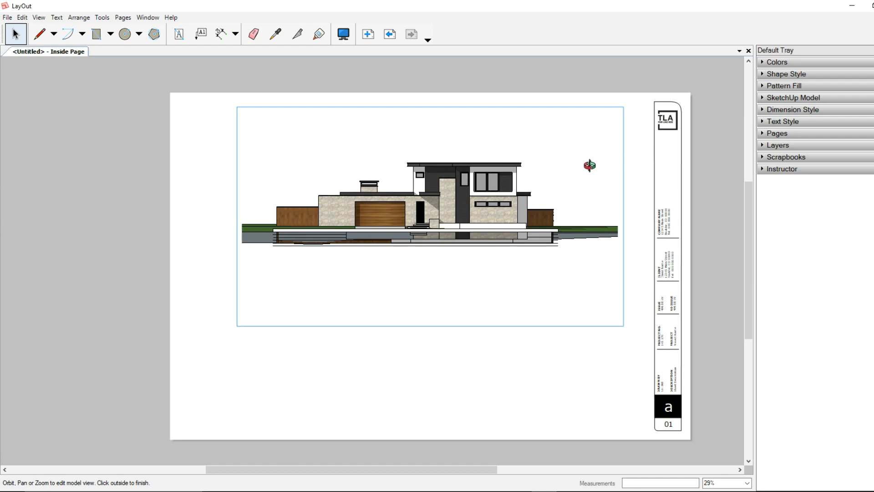
pyautogui.click(642, 165)
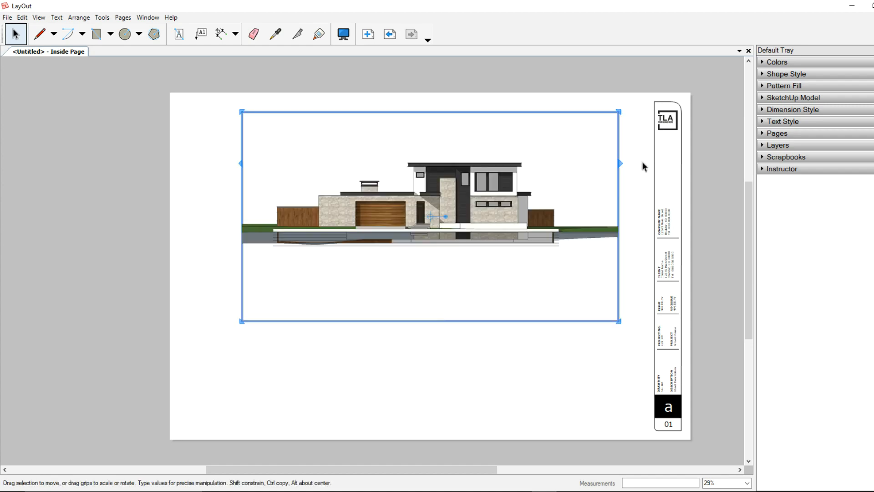
# - Set the front elevation viewport's scale to 1/4" = 1'-0" (1:48)
pyautogui.click(765, 98)
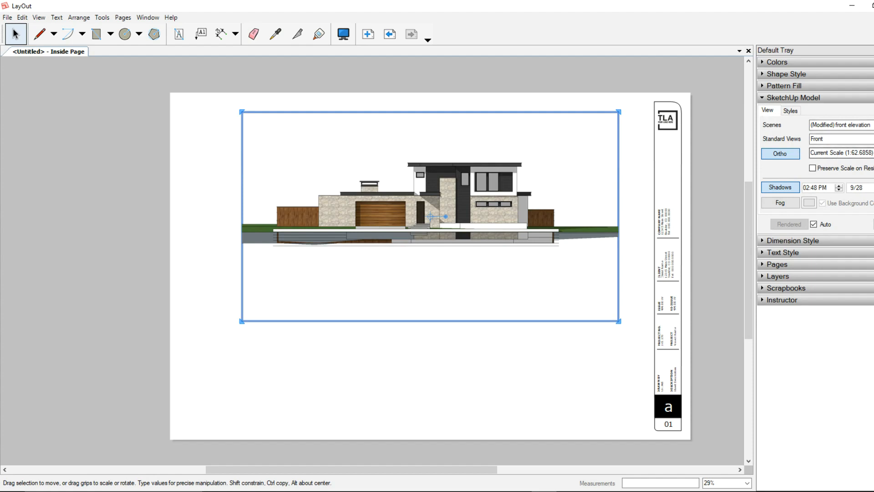
pyautogui.click(841, 152)
pyautogui.scroll(1, 865, 185)
pyautogui.click(861, 169)
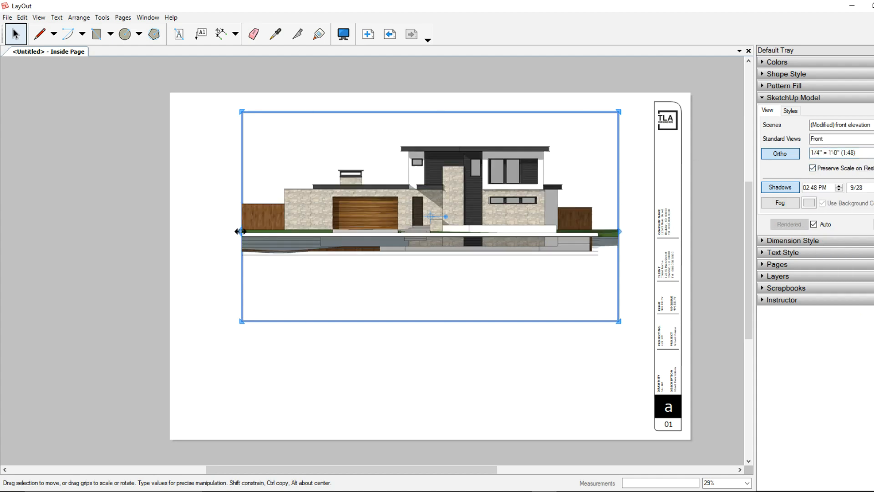
# - Widen the front elevation's frame beyond the fence, crop it at the ground line and centre it beside the title block
pyautogui.moveTo(240, 232); pyautogui.dragTo(196, 233)
pyautogui.press('Escape')
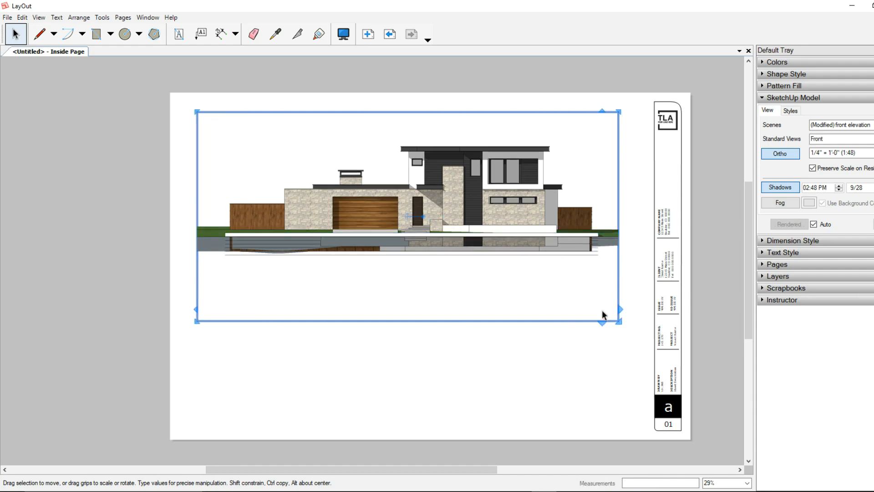
pyautogui.moveTo(473, 321); pyautogui.dragTo(484, 213)
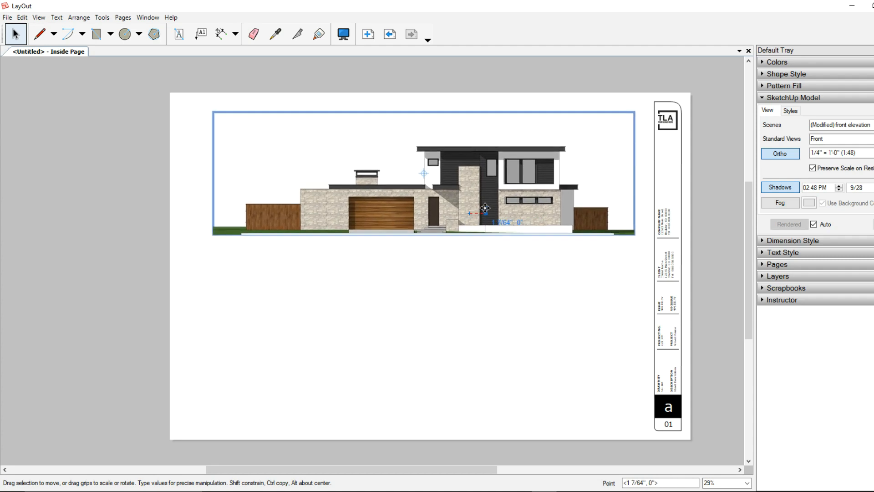
pyautogui.click(412, 282)
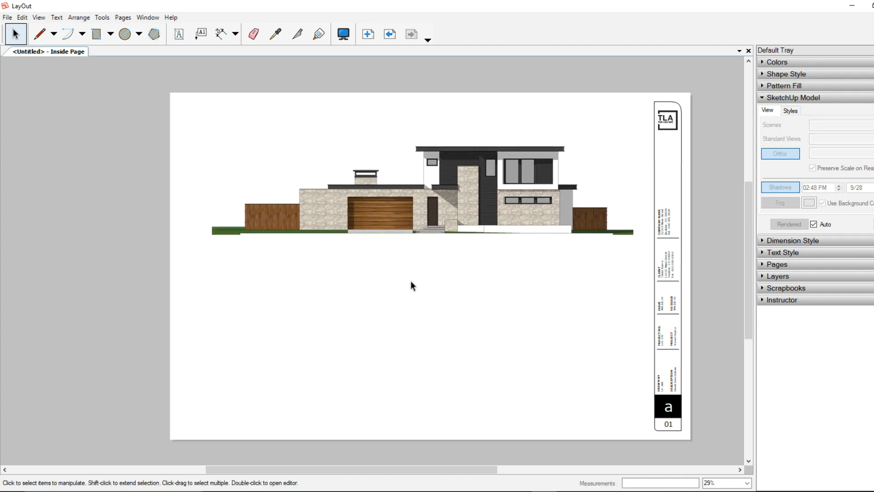
# - Copy the front elevation viewport straight below the original and switch the copy to the left elevation scene
pyautogui.click(467, 206)
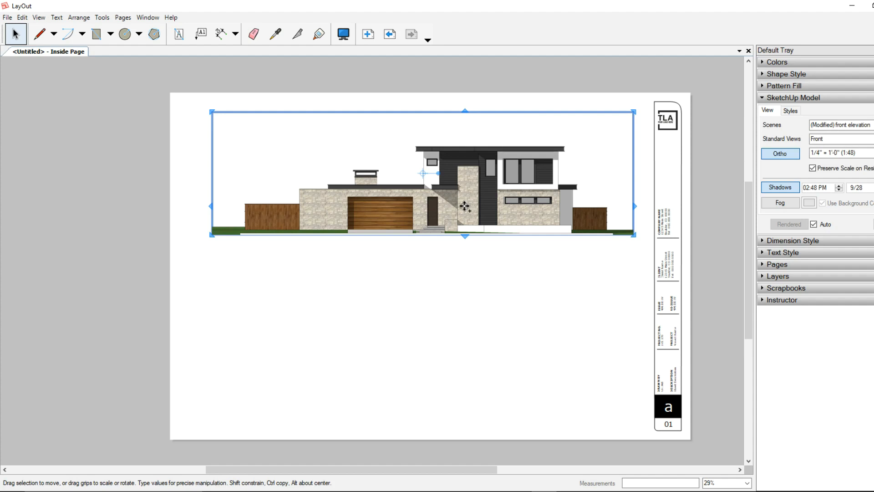
pyautogui.keyDown('ctrl'); pyautogui.moveTo(464, 209); pyautogui.dragTo(477, 370); pyautogui.keyUp('ctrl')
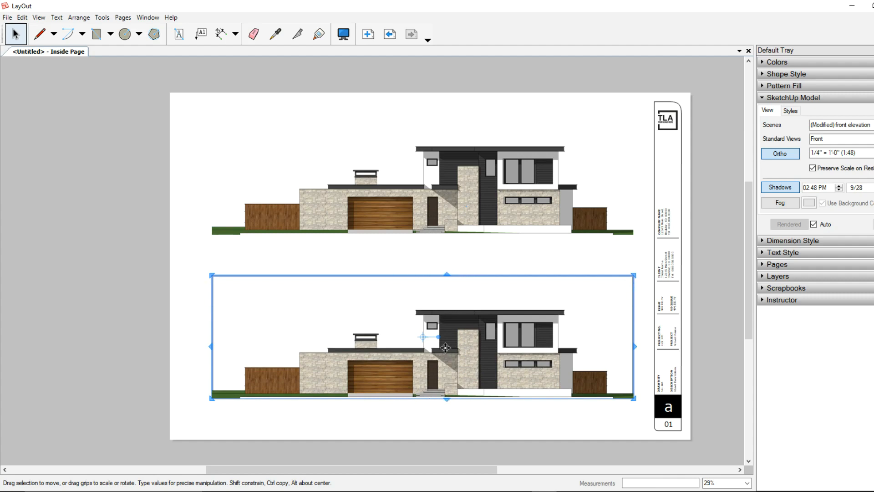
pyautogui.rightClick(463, 299)
pyautogui.click(433, 301)
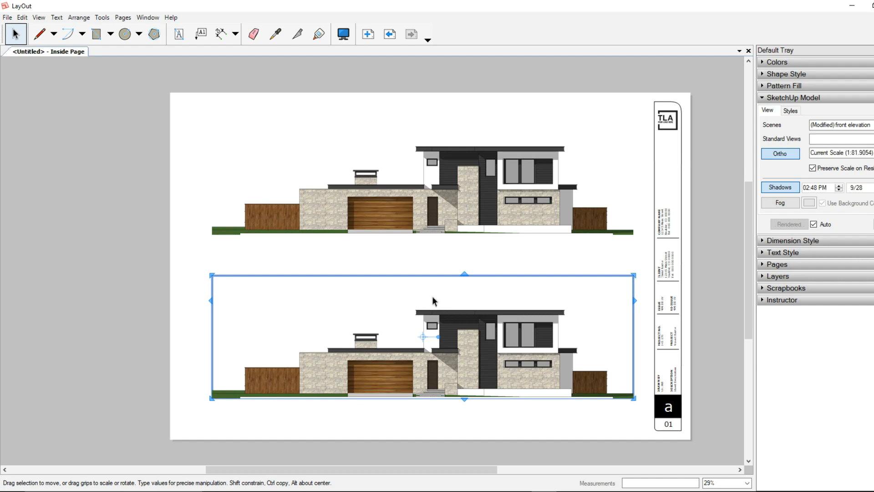
pyautogui.rightClick(433, 301)
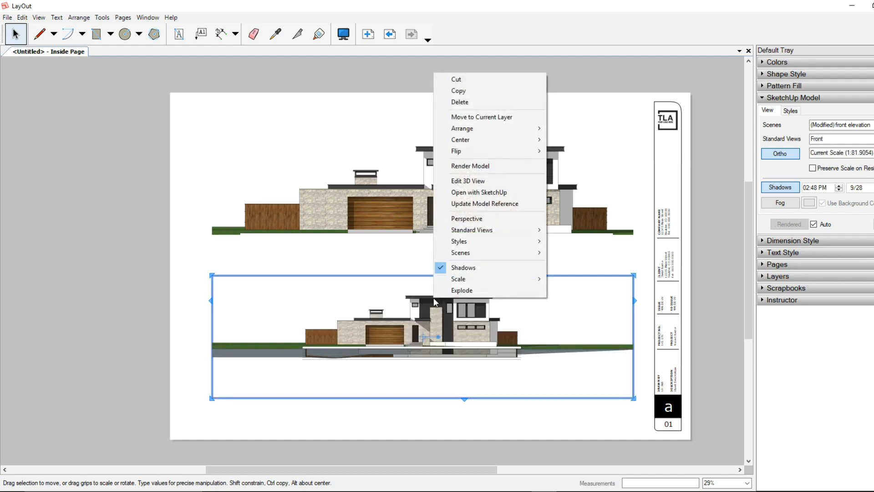
pyautogui.moveTo(469, 253)
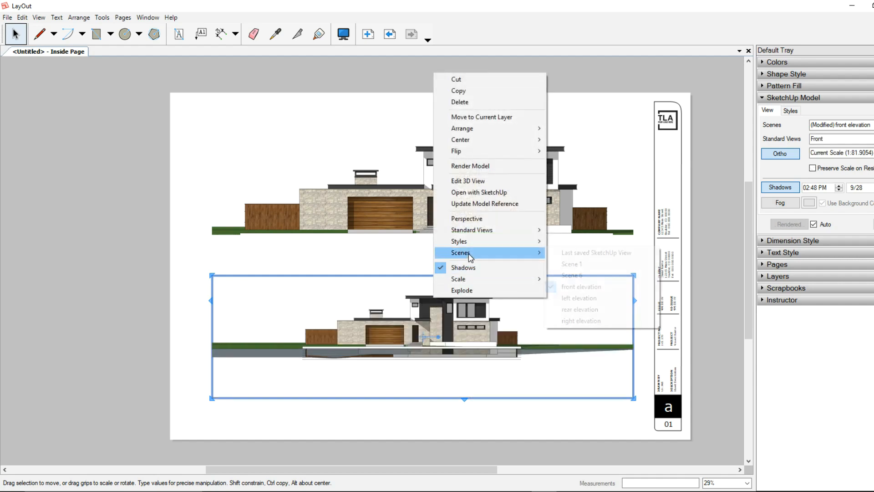
pyautogui.click(575, 298)
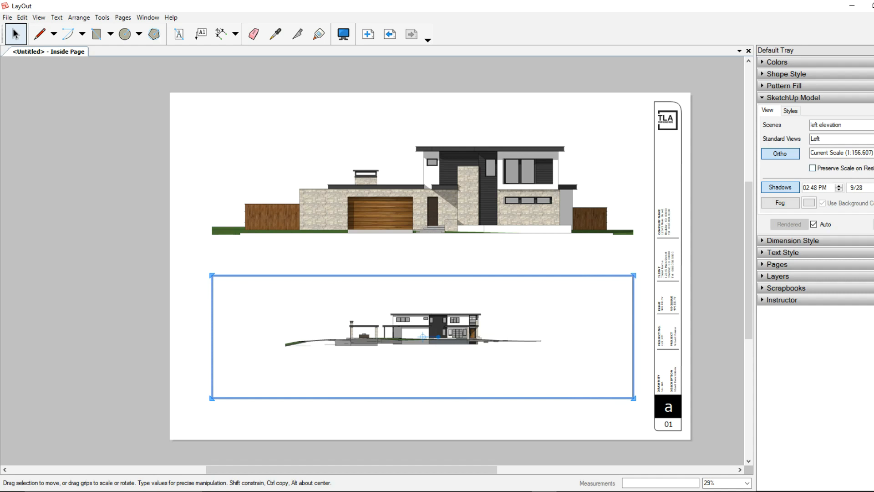
# - Scale the left elevation viewport to 1/4" = 1'-0" (1:48) and enlarge its frame to show the roof and patio structure
pyautogui.click(867, 152)
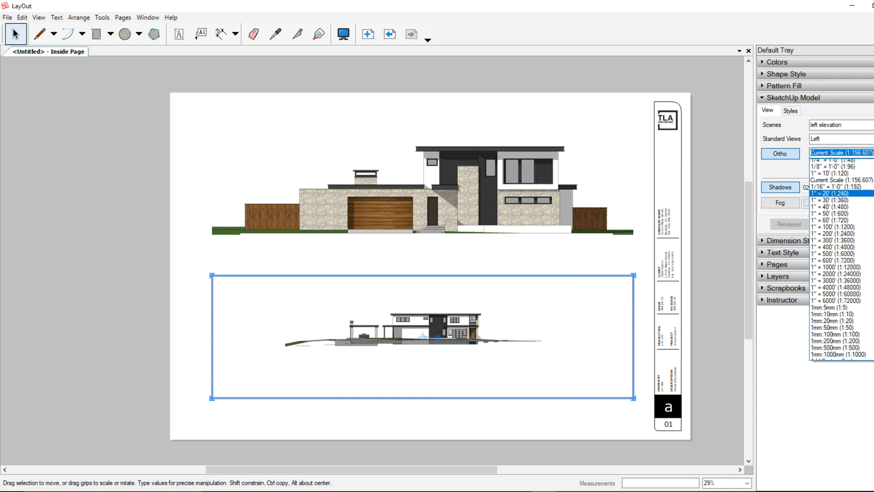
pyautogui.click(866, 176)
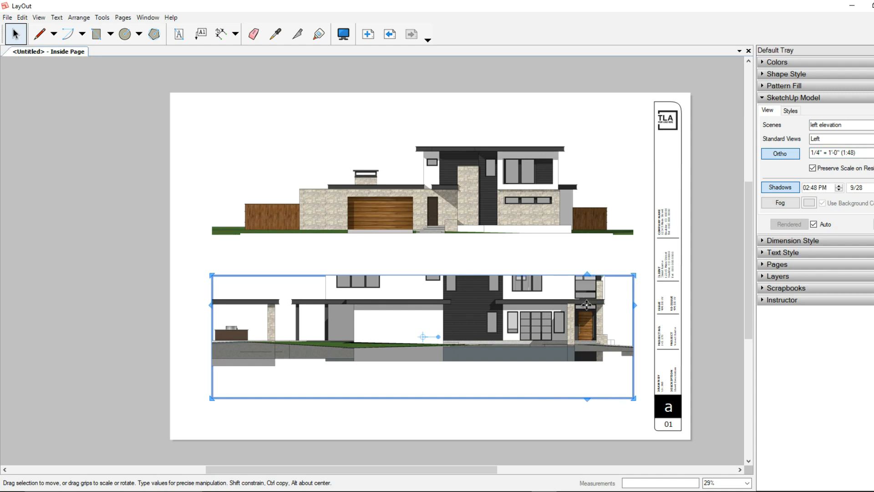
pyautogui.moveTo(590, 275); pyautogui.dragTo(590, 239)
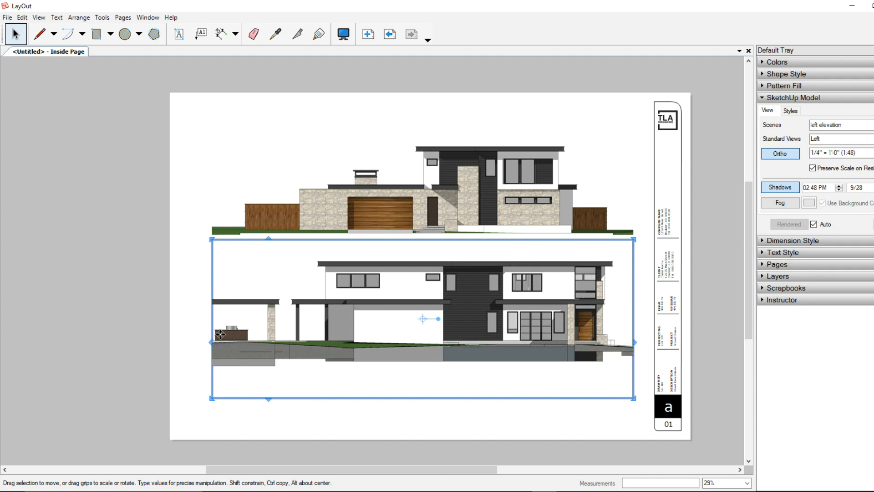
pyautogui.moveTo(210, 343); pyautogui.dragTo(162, 342)
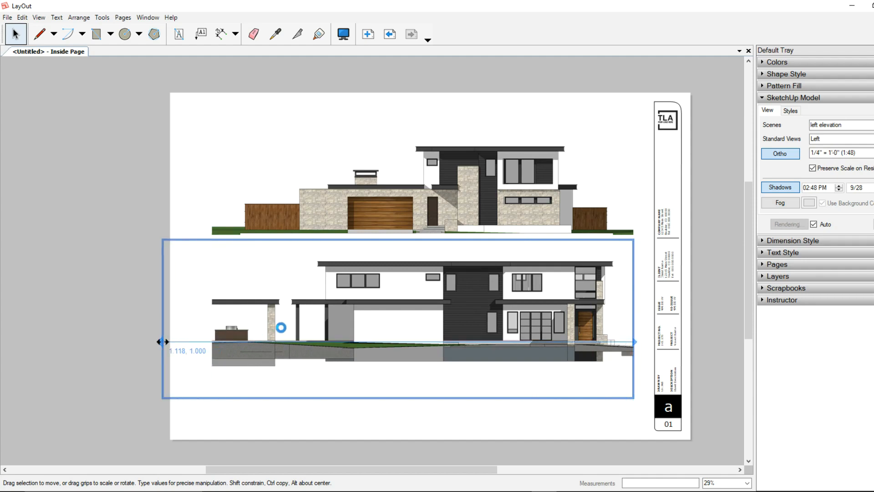
pyautogui.moveTo(302, 311); pyautogui.dragTo(321, 319)
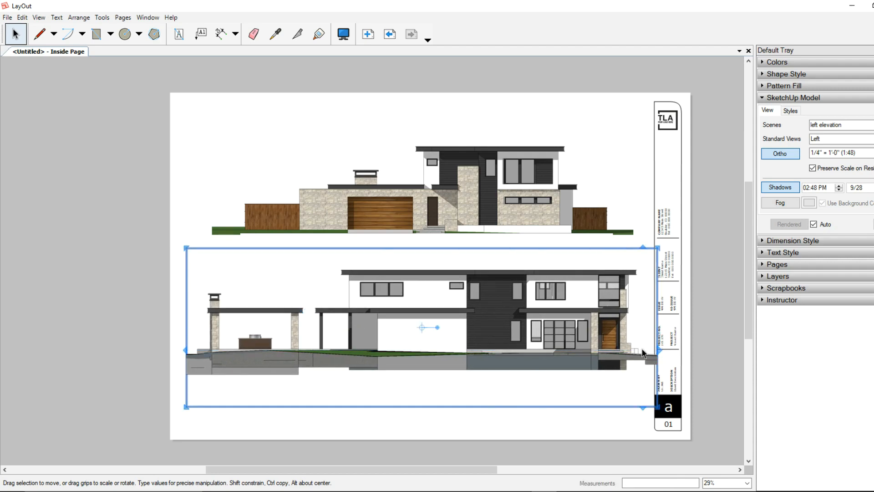
# - Trim the left elevation frame's excess beside the front door and shift the viewport clear of the title block
pyautogui.scroll(1, 658, 351)
pyautogui.moveTo(659, 354); pyautogui.dragTo(642, 355)
pyautogui.moveTo(637, 360); pyautogui.dragTo(629, 380)
pyautogui.scroll(1, 628, 380)
pyautogui.press('alt')
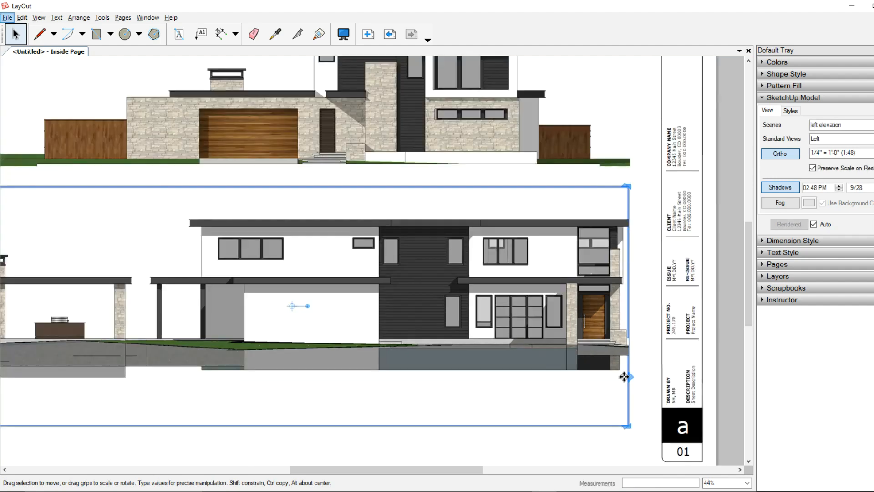
pyautogui.moveTo(631, 375); pyautogui.dragTo(637, 381)
pyautogui.scroll(2, 637, 379)
pyautogui.scroll(-1, 610, 350)
pyautogui.scroll(-3, 609, 350)
pyautogui.moveTo(431, 303); pyautogui.dragTo(472, 301, button='middle')
pyautogui.moveTo(467, 300); pyautogui.dragTo(474, 301)
# - Crop the left elevation's frame at the ground line to hide everything below grade
pyautogui.click(154, 148)
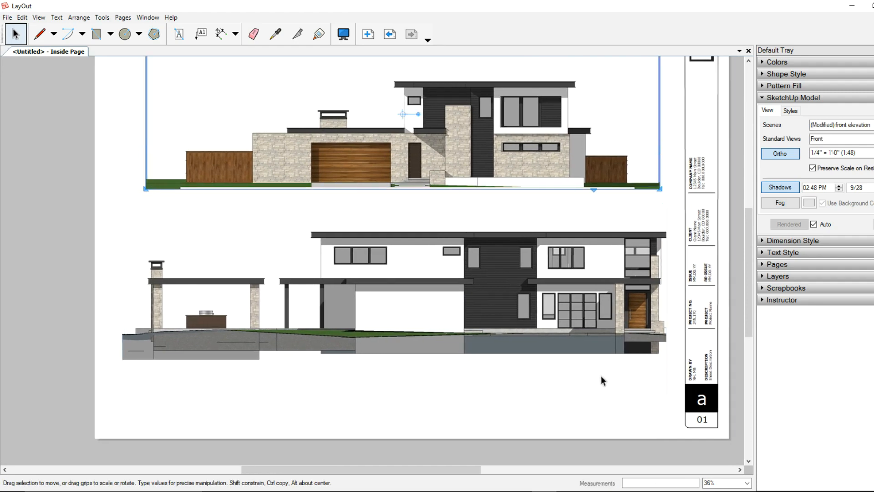
pyautogui.scroll(5, 656, 375)
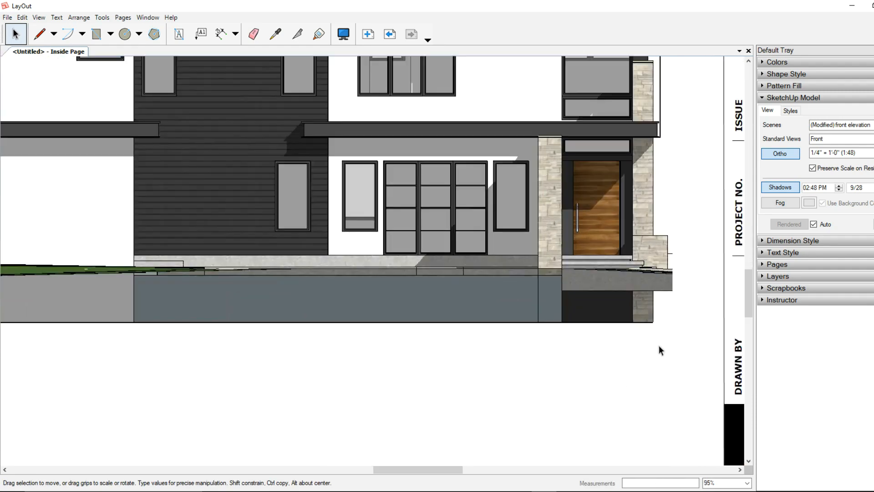
pyautogui.scroll(-3, 640, 340)
pyautogui.click(539, 320)
pyautogui.scroll(-2, 539, 321)
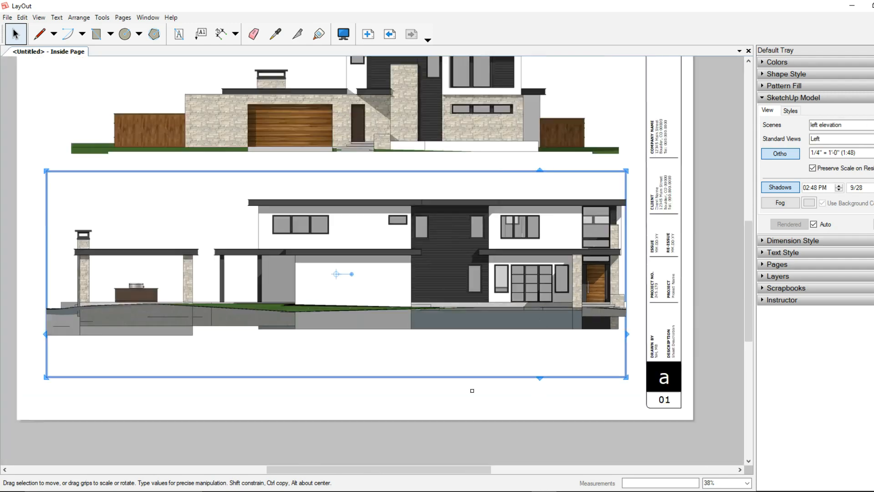
pyautogui.moveTo(364, 377); pyautogui.dragTo(365, 308)
pyautogui.click(479, 358)
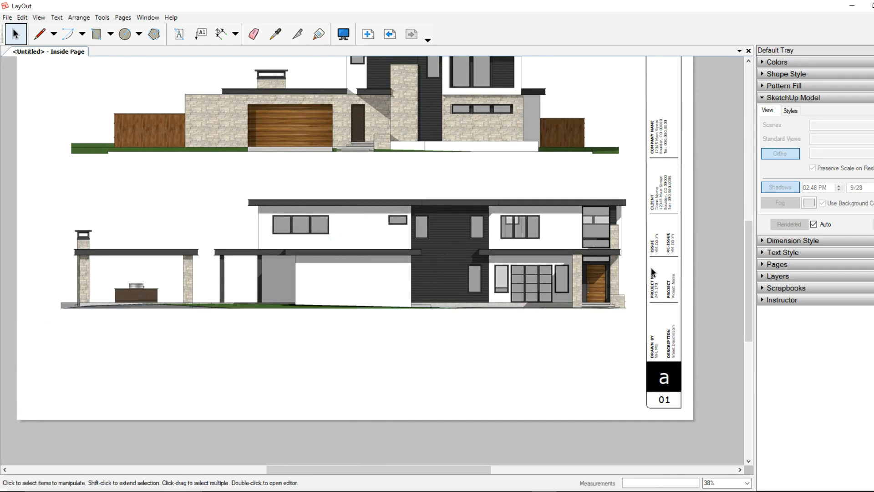
# - Move the left elevation viewport straight down to leave more space beneath the front elevation
pyautogui.click(613, 273)
pyautogui.click(478, 354)
pyautogui.scroll(-1, 473, 342)
pyautogui.moveTo(446, 285); pyautogui.dragTo(446, 311)
pyautogui.scroll(-2, 438, 354)
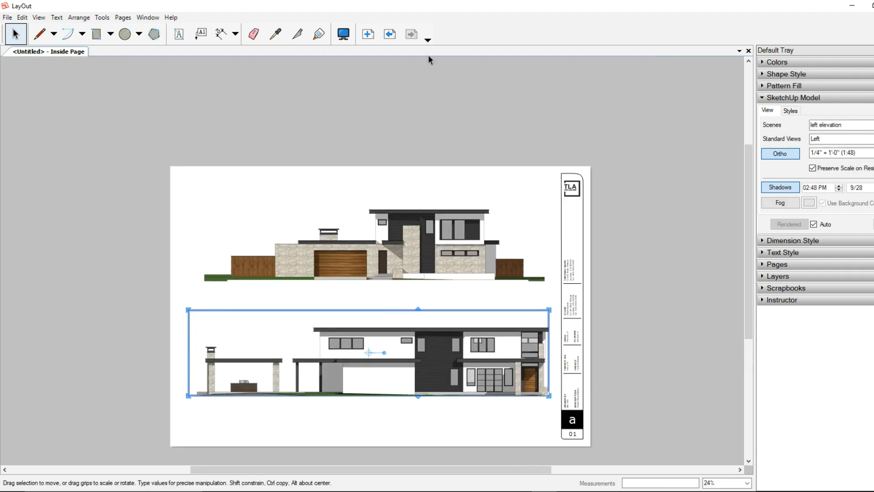
# - Add a new page after the current one and paste a copy of the front elevation viewport onto it
pyautogui.click(370, 41)
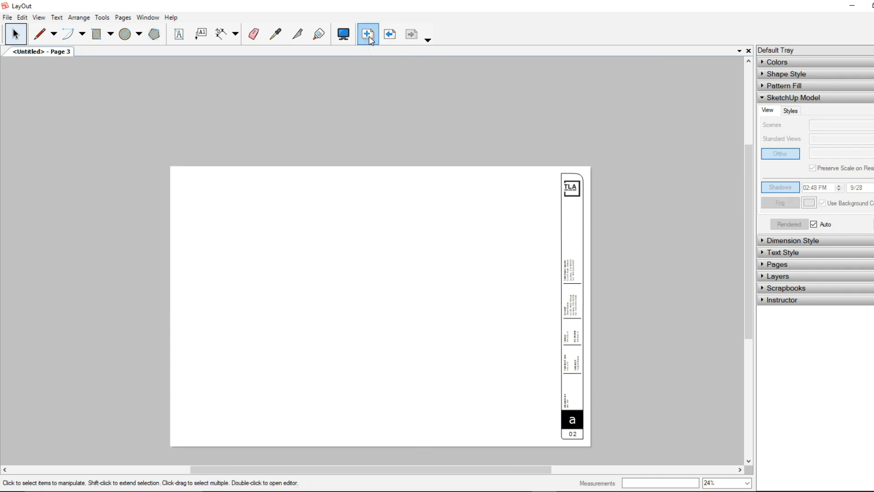
pyautogui.scroll(-1, 449, 213)
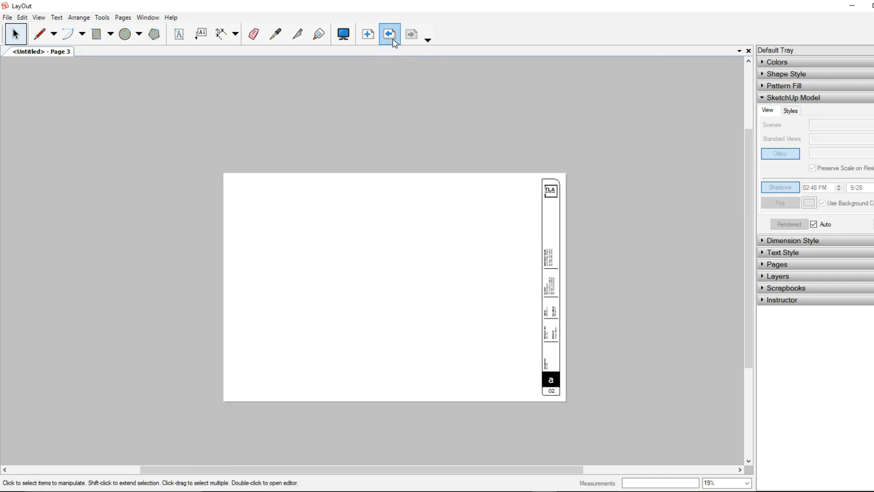
pyautogui.click(392, 40)
pyautogui.click(423, 236)
pyautogui.rightClick(423, 236)
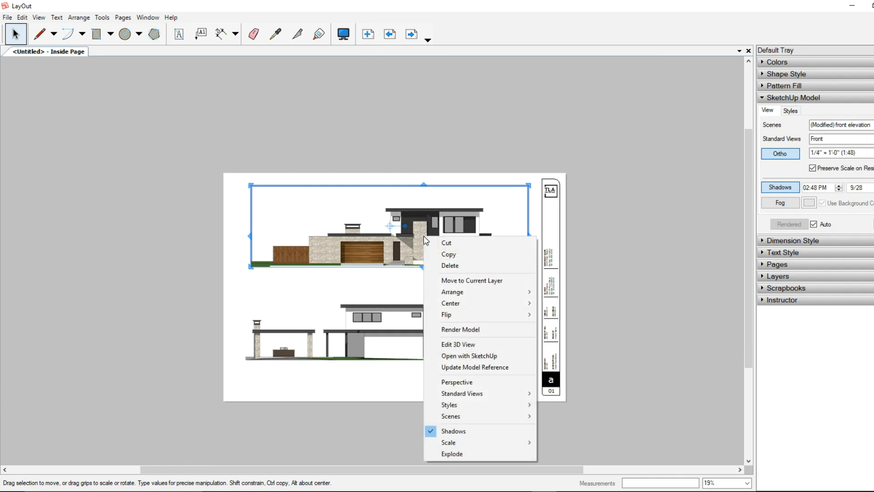
pyautogui.click(444, 255)
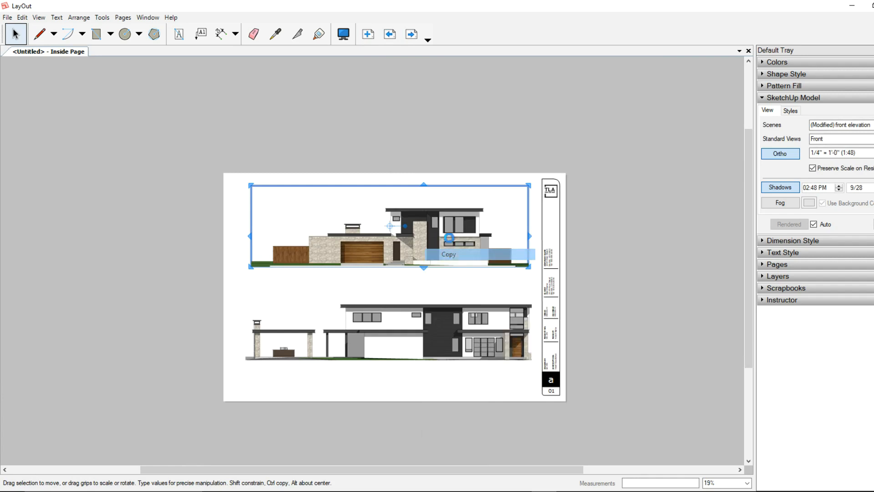
pyautogui.click(412, 34)
pyautogui.rightClick(387, 221)
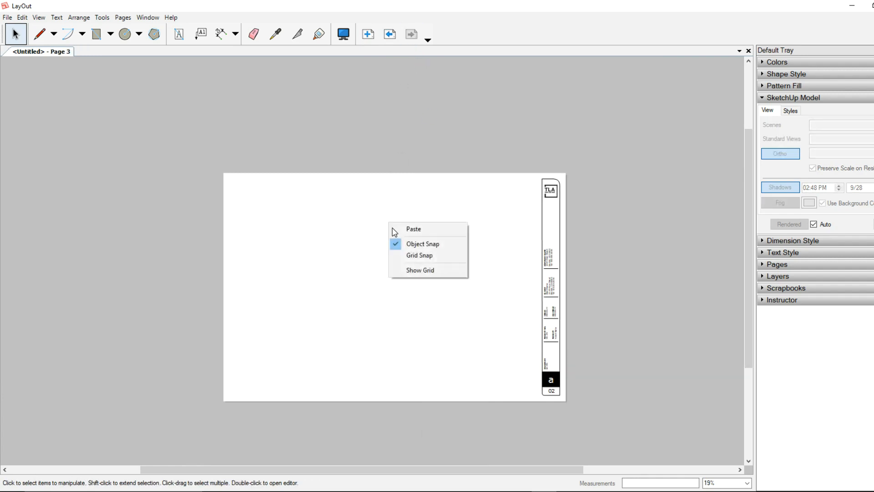
pyautogui.click(418, 229)
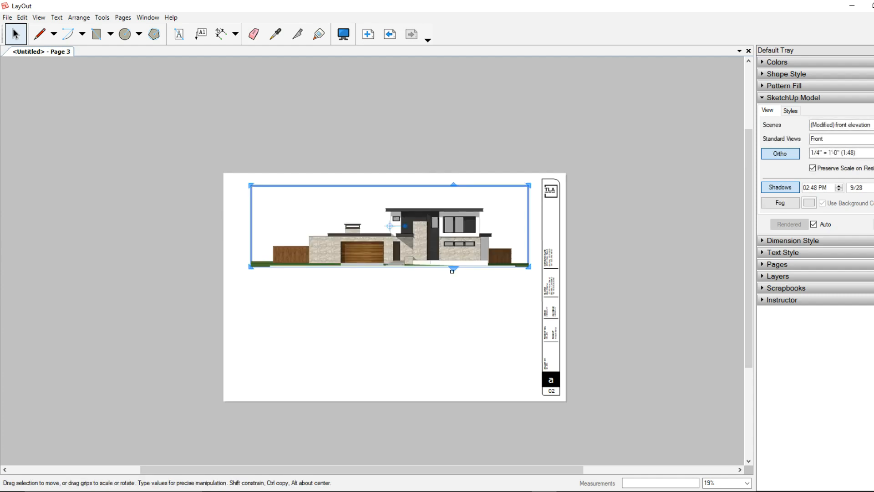
# - Switch the pasted viewport to the rear elevation scene and extend its frame downward to include the pool and ground
pyautogui.rightClick(444, 235)
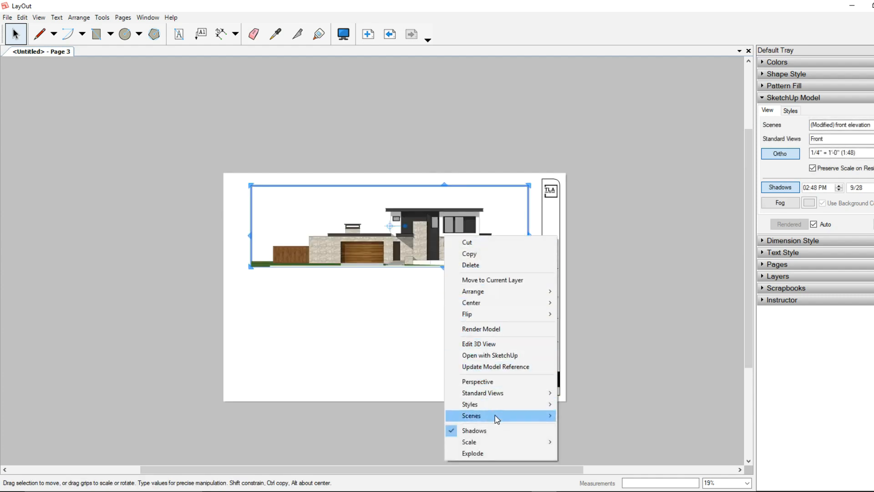
pyautogui.moveTo(496, 419)
pyautogui.click(590, 472)
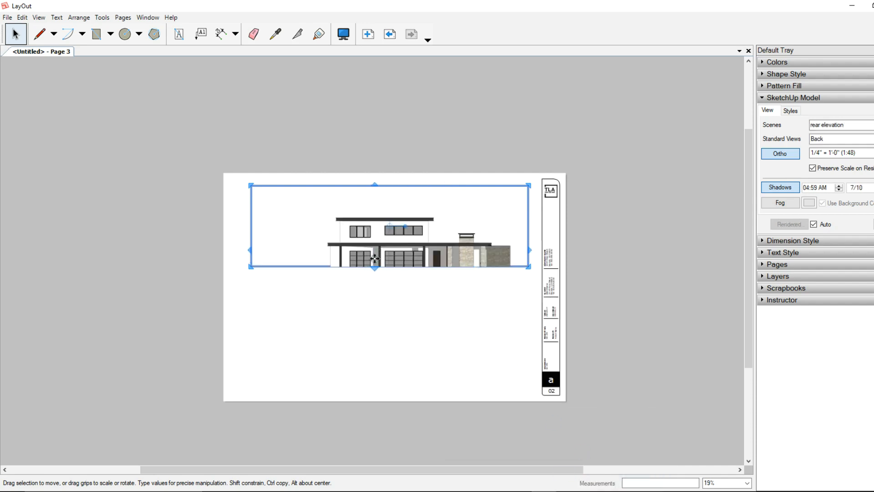
pyautogui.moveTo(376, 268); pyautogui.dragTo(378, 288)
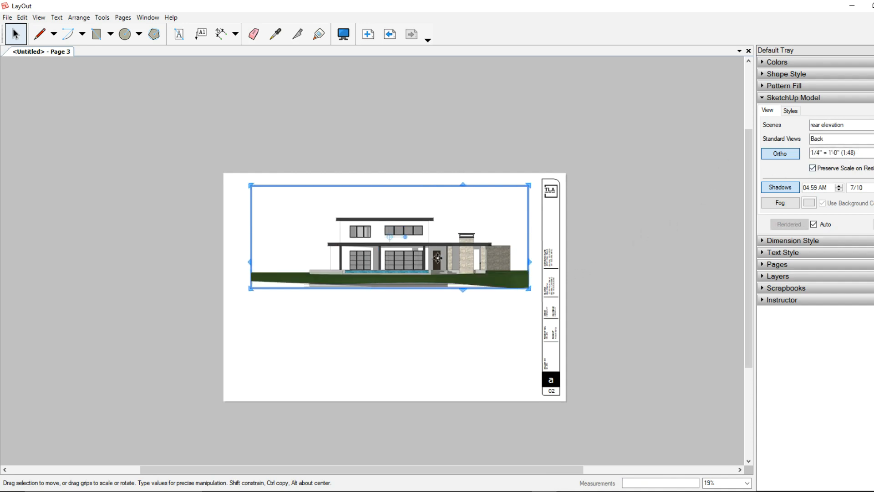
# - Trim the rear elevation's frame close to both ends of the house and crop it just below the pool edge
pyautogui.moveTo(250, 253); pyautogui.dragTo(305, 253)
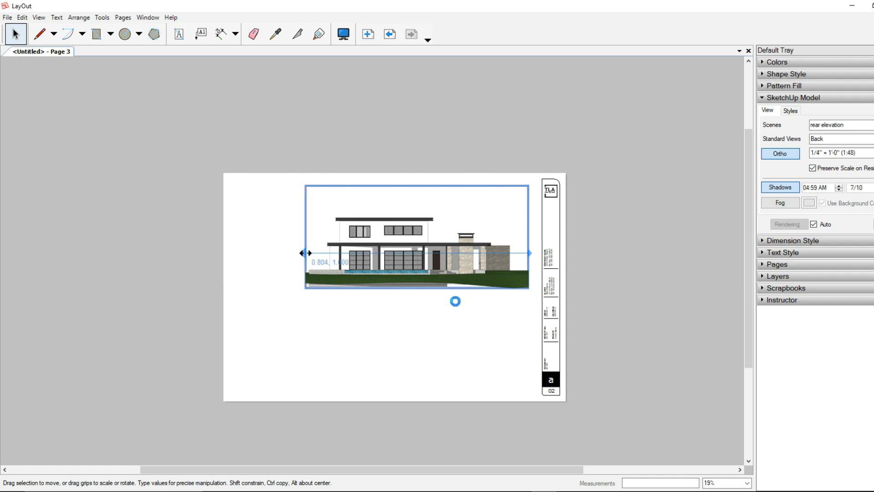
pyautogui.moveTo(529, 255); pyautogui.dragTo(514, 259)
pyautogui.moveTo(408, 288); pyautogui.dragTo(411, 276)
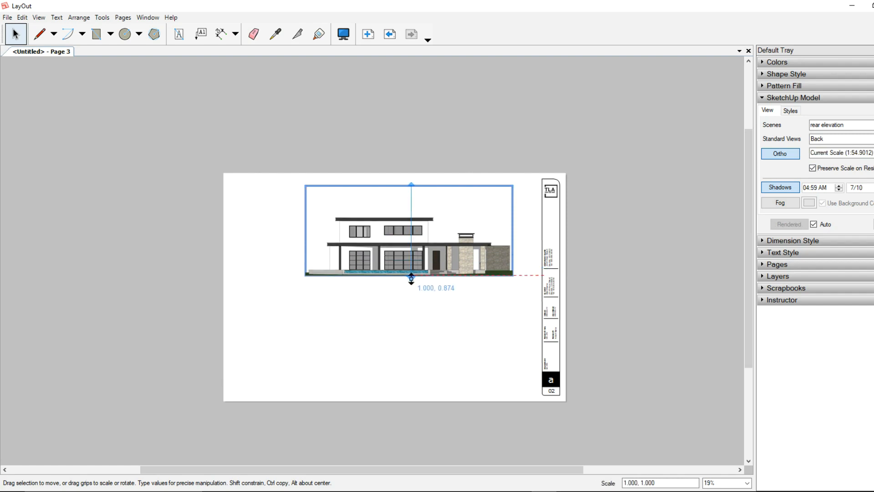
pyautogui.moveTo(411, 276); pyautogui.dragTo(411, 276)
# - Shift the rear elevation viewport left so it sits centred in the drawing area beside the title block
pyautogui.moveTo(438, 238)
pyautogui.mouseDown()
pyautogui.moveTo(414, 238)
pyautogui.moveTo(420, 241)
pyautogui.mouseUp()
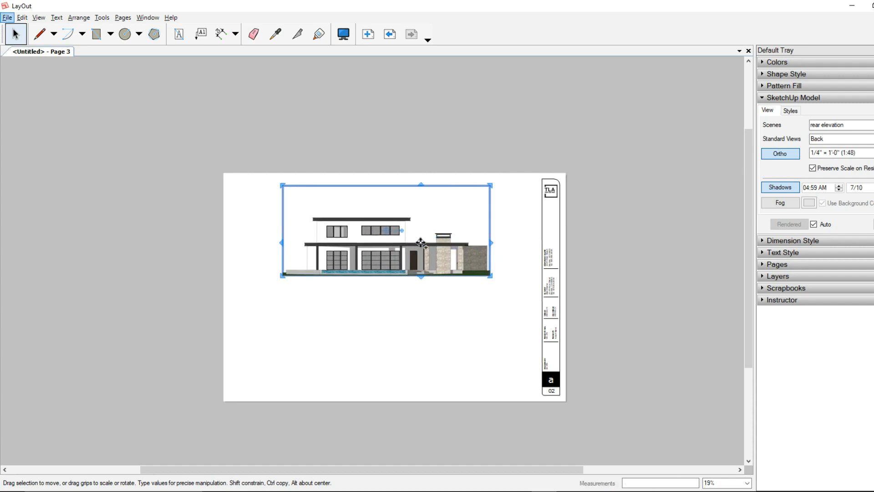
pyautogui.moveTo(422, 238); pyautogui.dragTo(419, 258)
pyautogui.click(414, 247)
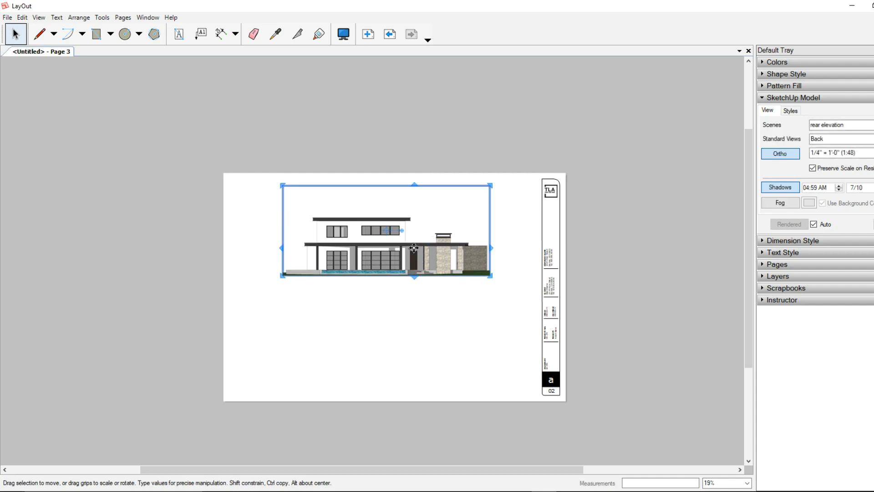
# - Copy the rear elevation viewport straight down by about 10" to the lower half of the sheet
pyautogui.keyDown('ctrl'); pyautogui.moveTo(413, 248); pyautogui.dragTo(414, 352); pyautogui.keyUp('ctrl')
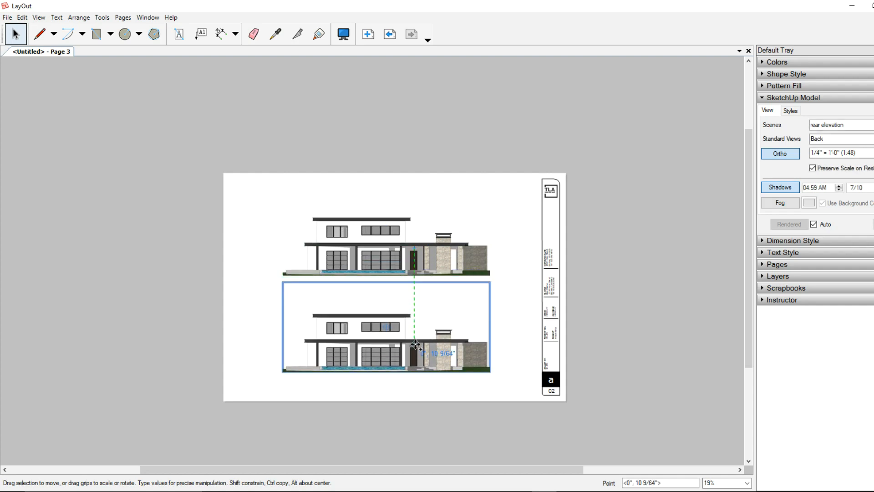
pyautogui.rightClick(424, 328)
pyautogui.click(403, 304)
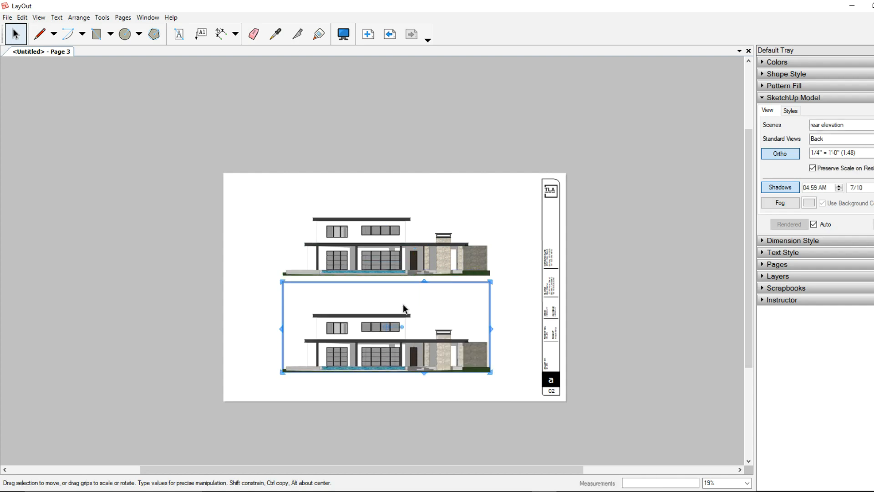
pyautogui.click(403, 304)
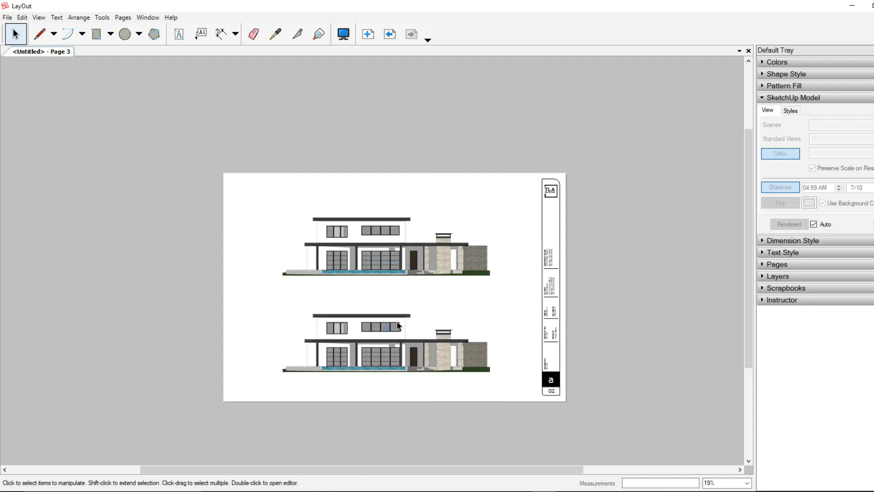
# - Switch the lower viewport copy to the right elevation scene and scale it to 1/4" = 1'-0" (1:48)
pyautogui.click(397, 322)
pyautogui.doubleClick(397, 322)
pyautogui.press('Escape')
pyautogui.rightClick(399, 323)
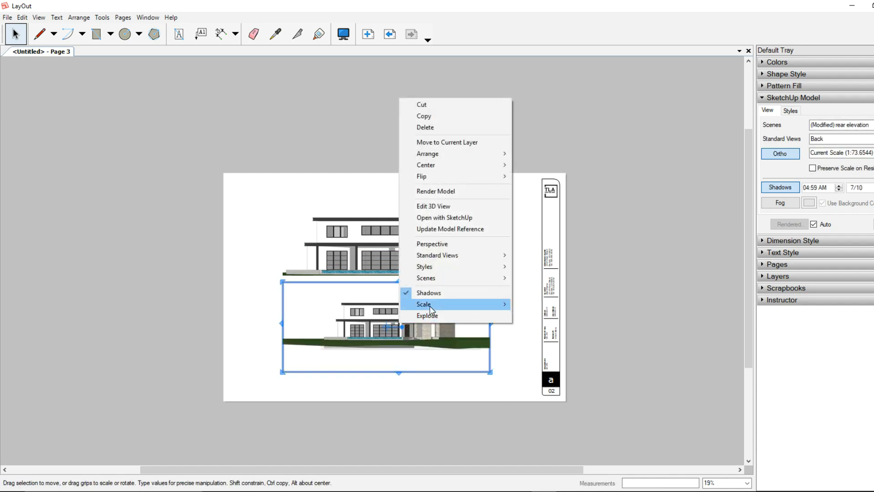
pyautogui.moveTo(435, 279)
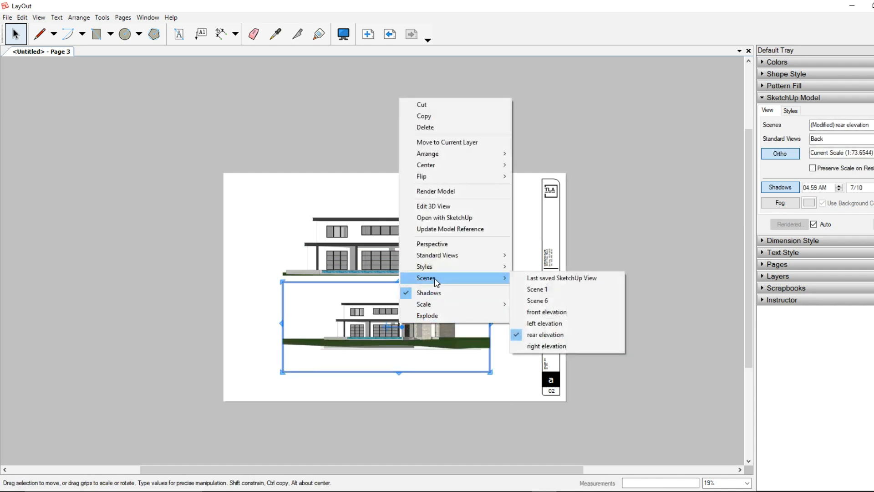
pyautogui.click(533, 347)
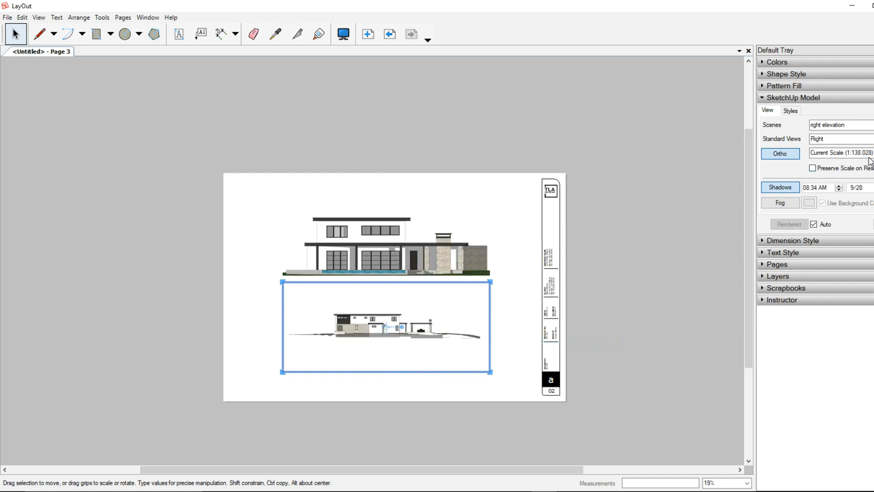
pyautogui.click(841, 152)
pyautogui.scroll(5, 843, 191)
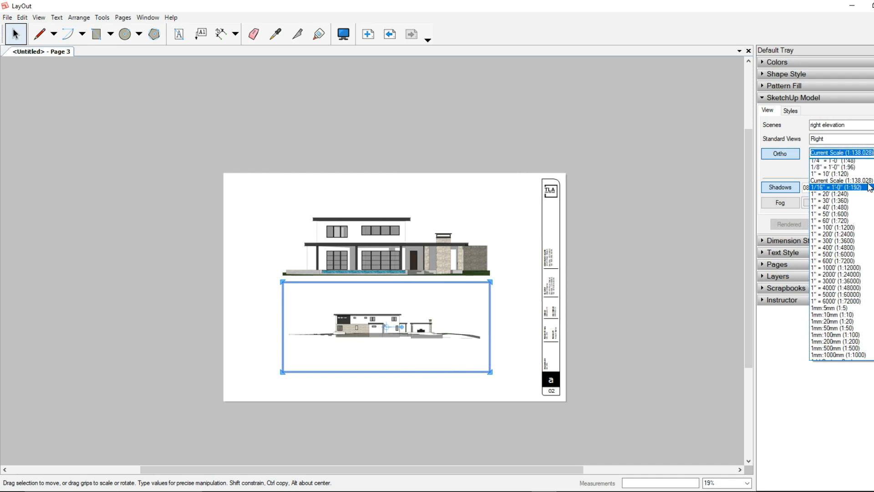
pyautogui.click(842, 172)
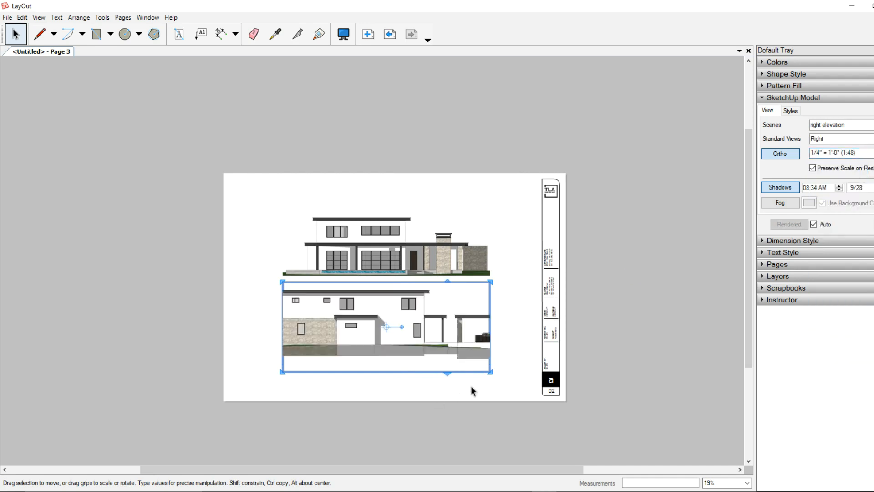
# - Widen the right elevation's frame to show the whole house and patio structure, and crop it at the ground line
pyautogui.moveTo(492, 342); pyautogui.dragTo(525, 345)
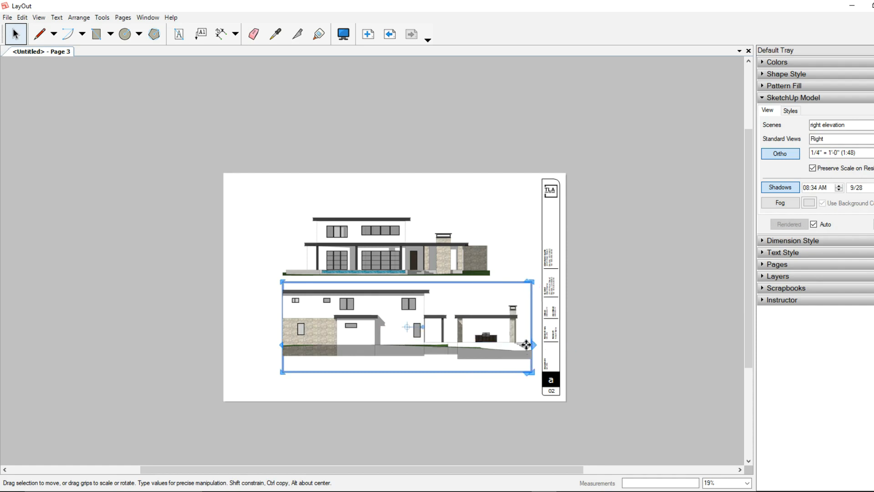
pyautogui.moveTo(283, 340); pyautogui.dragTo(240, 341)
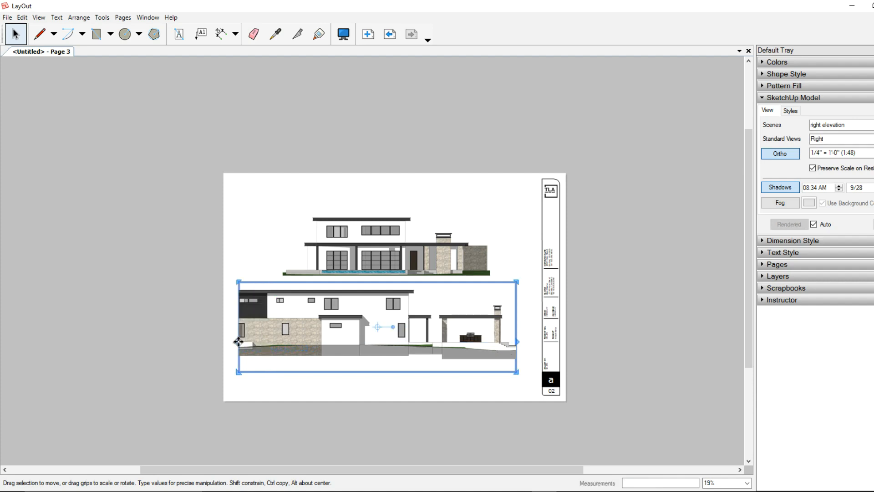
pyautogui.moveTo(384, 348); pyautogui.dragTo(401, 352)
pyautogui.moveTo(260, 353); pyautogui.dragTo(235, 355)
pyautogui.moveTo(383, 384); pyautogui.dragTo(382, 362)
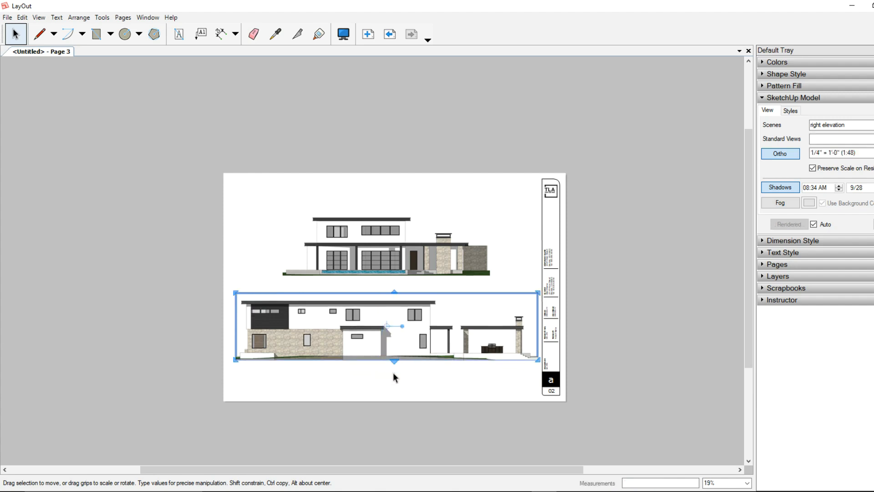
pyautogui.click(414, 280)
pyautogui.moveTo(395, 254); pyautogui.dragTo(386, 249)
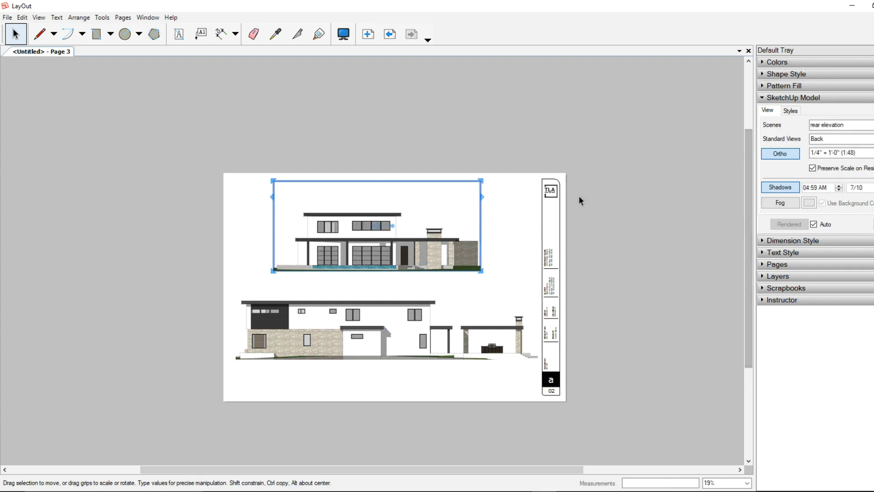
pyautogui.moveTo(425, 230); pyautogui.dragTo(433, 235)
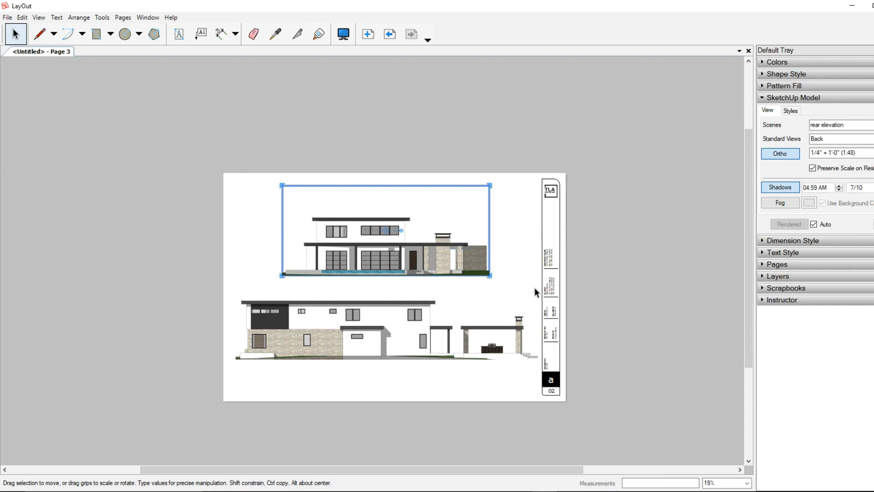
# - Open the TB-Elegant scrapbook's Drawing References page
pyautogui.scroll(1, 481, 335)
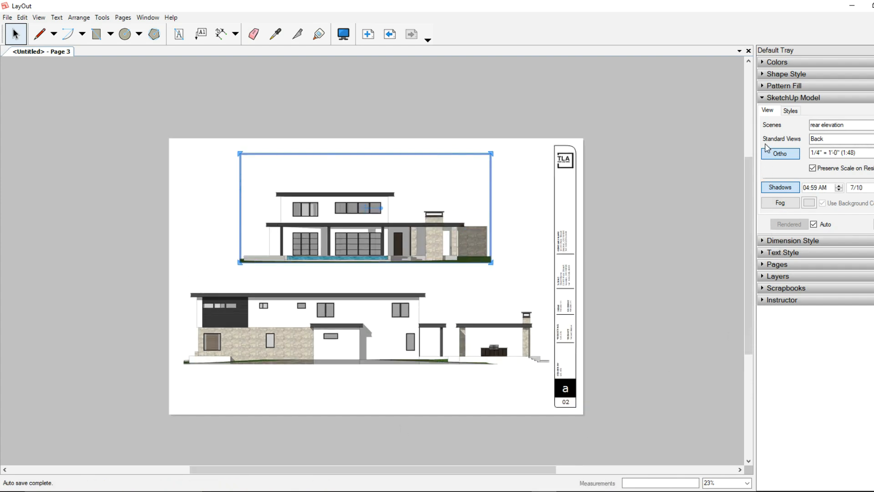
pyautogui.click(766, 98)
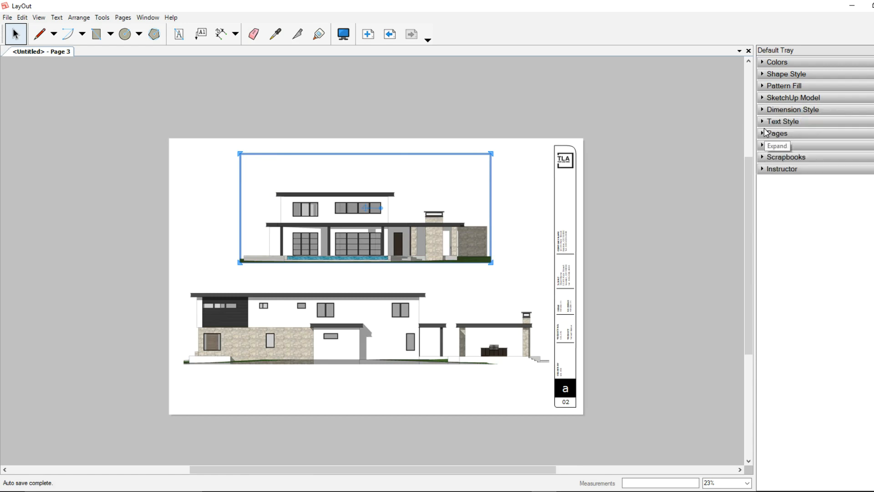
pyautogui.click(766, 158)
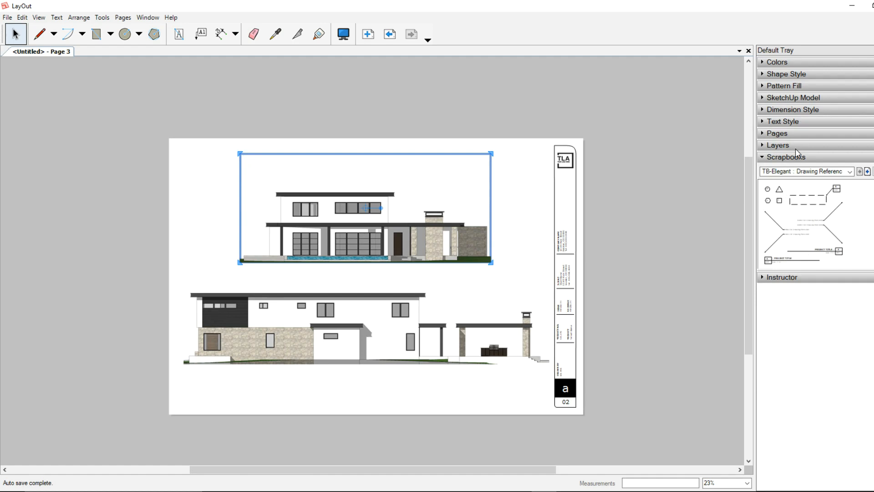
pyautogui.click(850, 171)
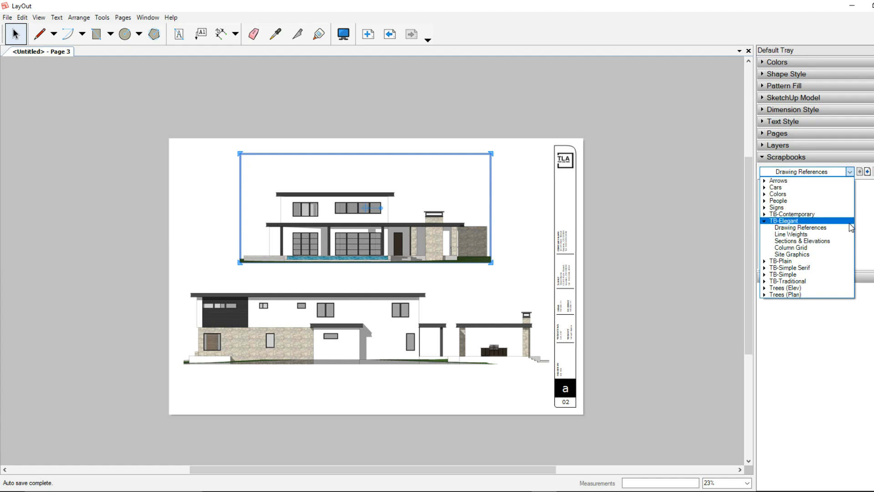
pyautogui.click(801, 227)
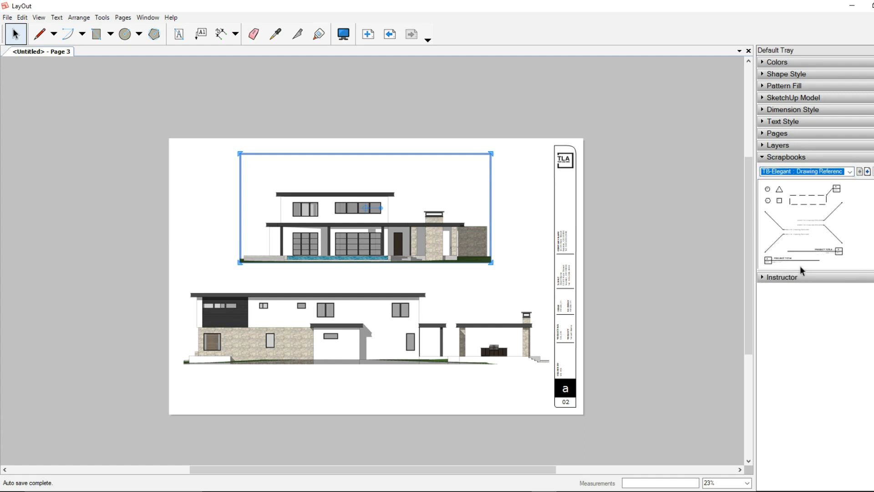
# - Place the drawing title label with its tag at the left end from the scrapbook beneath the rear elevation
pyautogui.moveTo(784, 258); pyautogui.dragTo(451, 278)
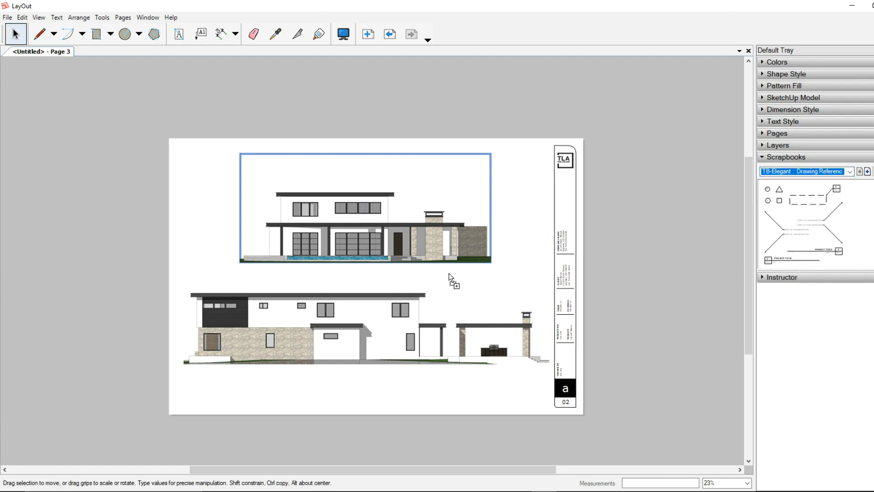
pyautogui.moveTo(370, 284); pyautogui.dragTo(356, 280)
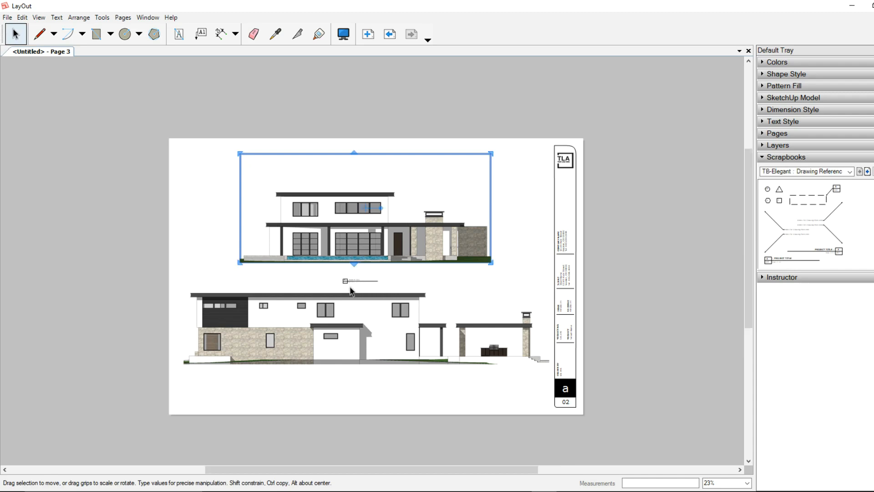
pyautogui.scroll(3, 356, 280)
pyautogui.scroll(2, 359, 275)
pyautogui.moveTo(354, 274); pyautogui.dragTo(367, 222)
pyautogui.scroll(2, 363, 217)
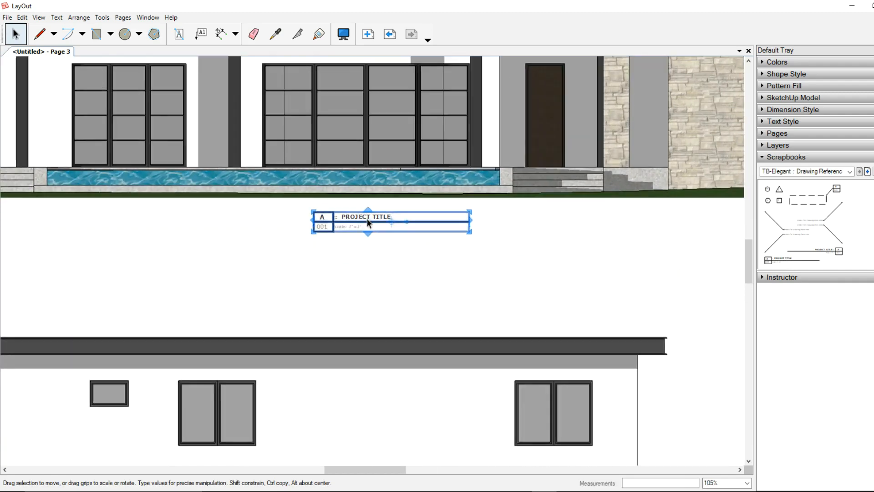
# - Change the drawing title text beneath the rear elevation to REAR ELEVATION and leave the label group
pyautogui.doubleClick(361, 215)
pyautogui.click(363, 216)
pyautogui.doubleClick(384, 217)
pyautogui.click(384, 217)
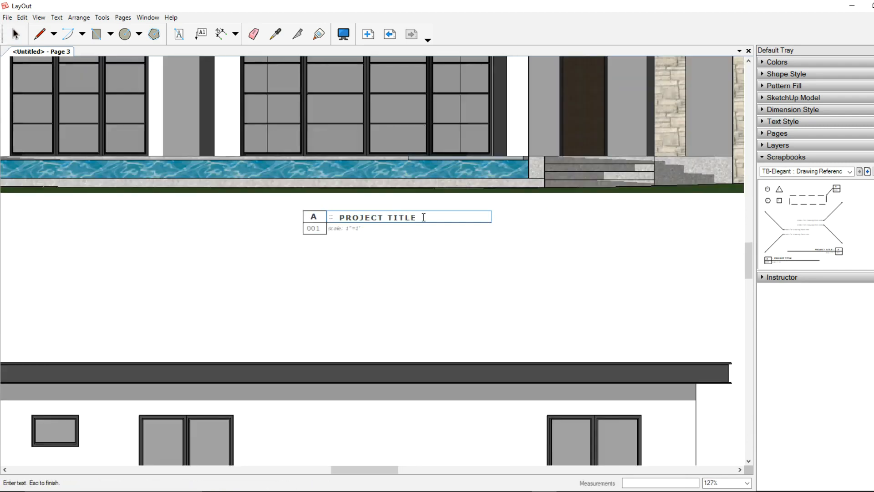
pyautogui.moveTo(426, 217); pyautogui.dragTo(339, 218)
pyautogui.write('re')
pyautogui.press('Escape')
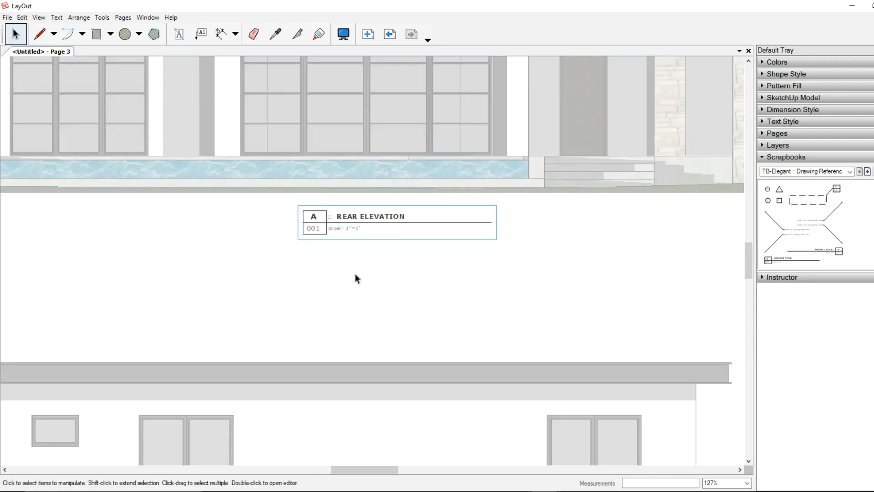
pyautogui.scroll(-6, 360, 253)
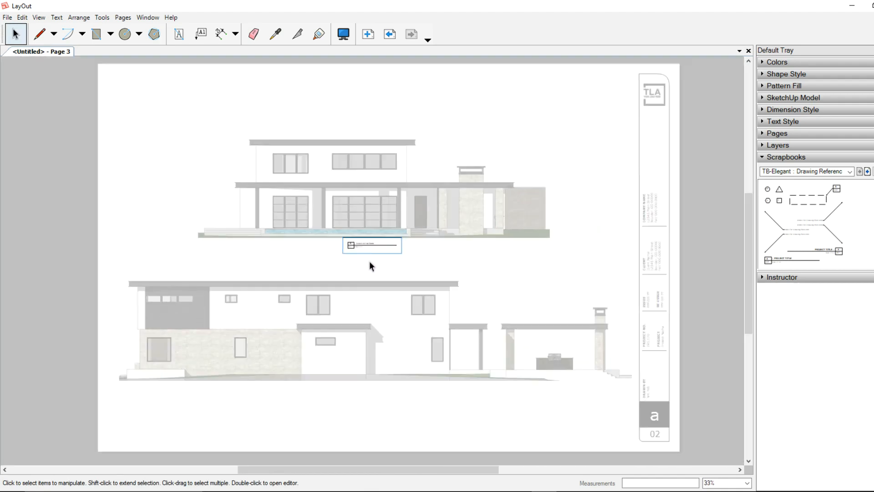
pyautogui.scroll(-1, 370, 267)
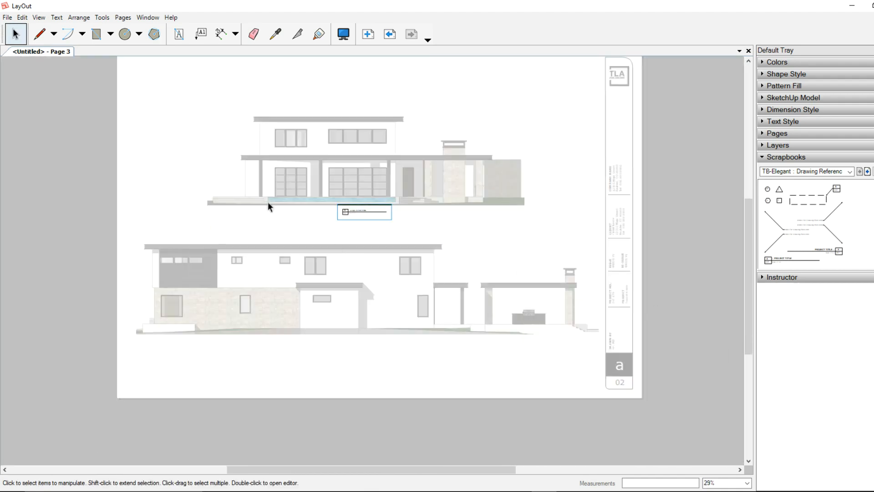
pyautogui.click(296, 219)
# - Dimension the ground-floor height from the patio deck to the underside of the lower roof on the rear elevation
pyautogui.scroll(3, 203, 142)
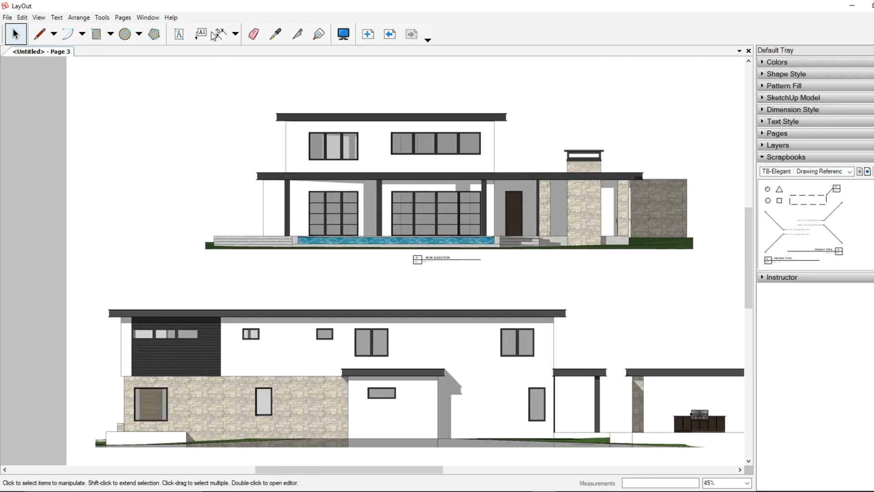
pyautogui.click(220, 33)
pyautogui.scroll(5, 249, 227)
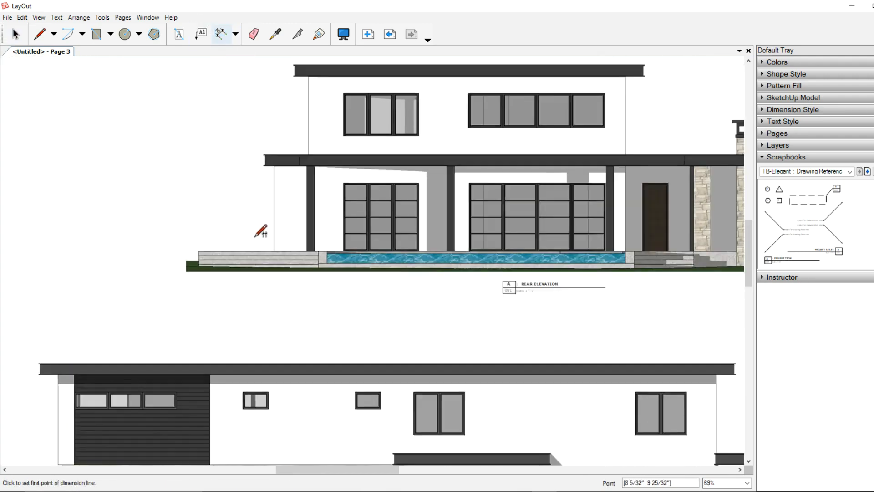
pyautogui.click(269, 253)
pyautogui.scroll(1, 273, 173)
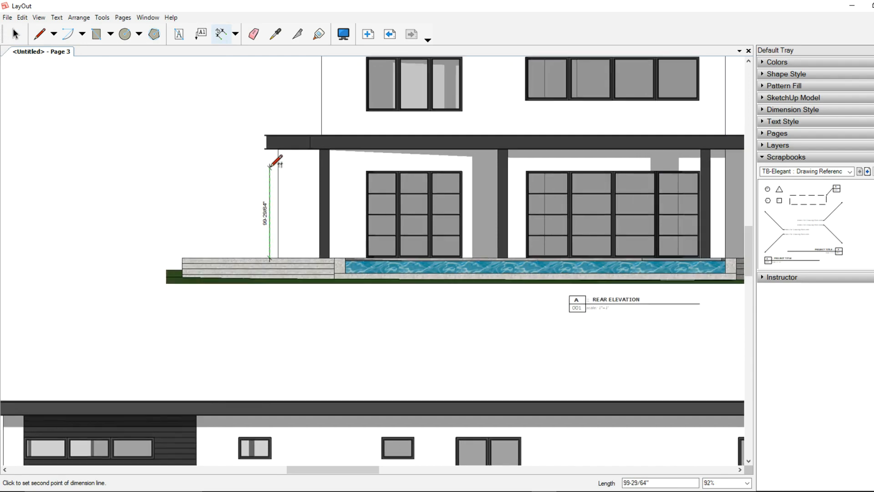
pyautogui.click(270, 146)
pyautogui.click(219, 179)
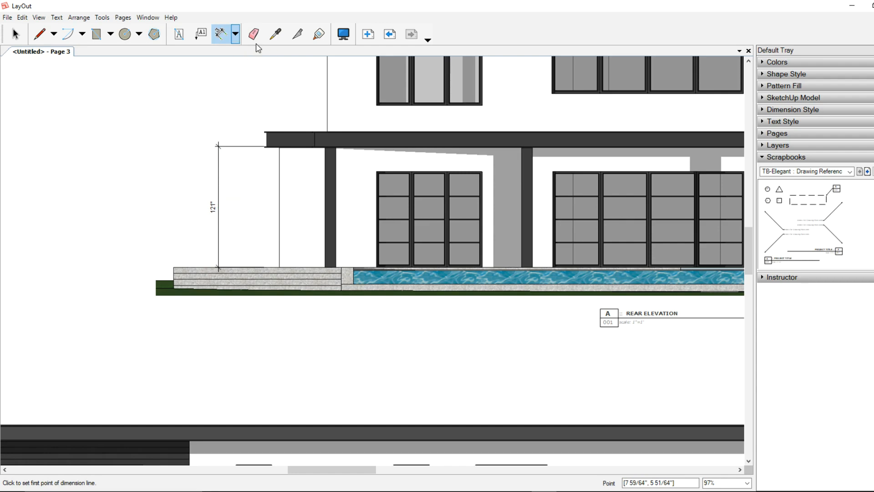
# - Set the dimension length format to Architectural and erase the ground-floor height dimension beside the rear elevation
pyautogui.click(764, 110)
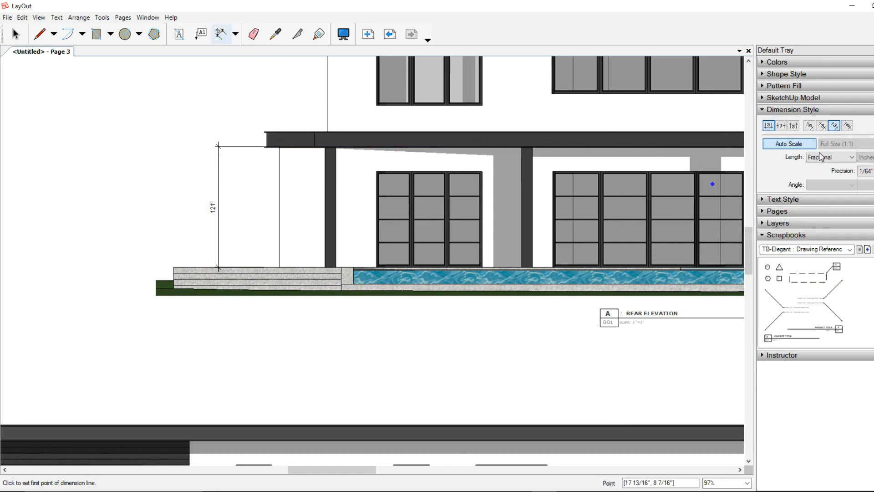
pyautogui.click(852, 157)
pyautogui.click(824, 174)
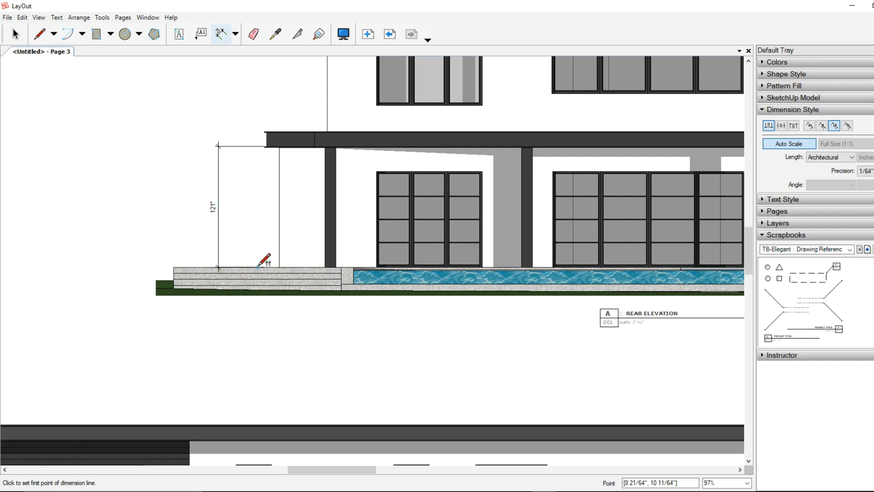
pyautogui.click(254, 34)
pyautogui.click(218, 147)
# - Add a new vertical dimension from the deck to the lower roof's underside, placed beside the left end of the rear elevation
pyautogui.click(221, 34)
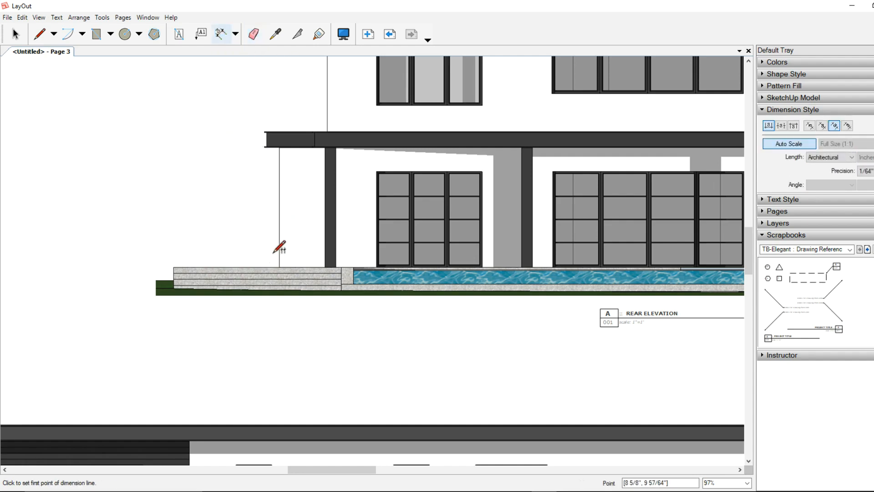
pyautogui.click(276, 268)
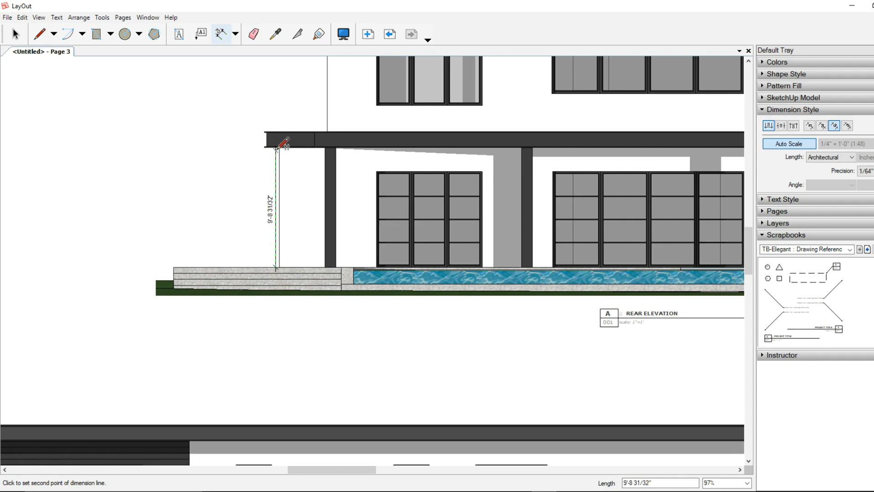
pyautogui.scroll(3, 288, 141)
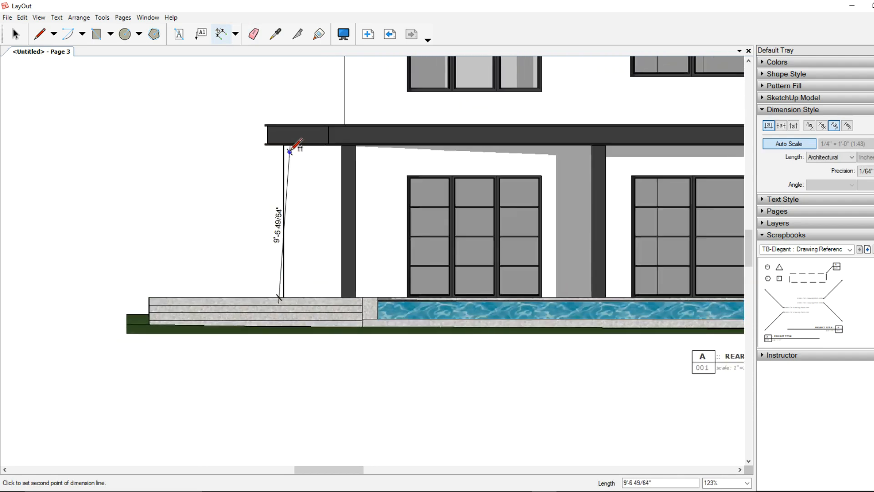
pyautogui.scroll(1, 276, 145)
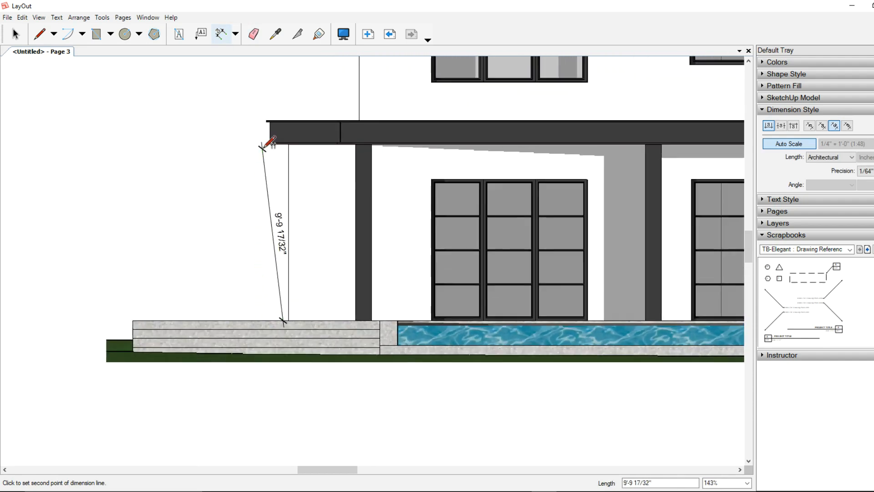
pyautogui.click(265, 145)
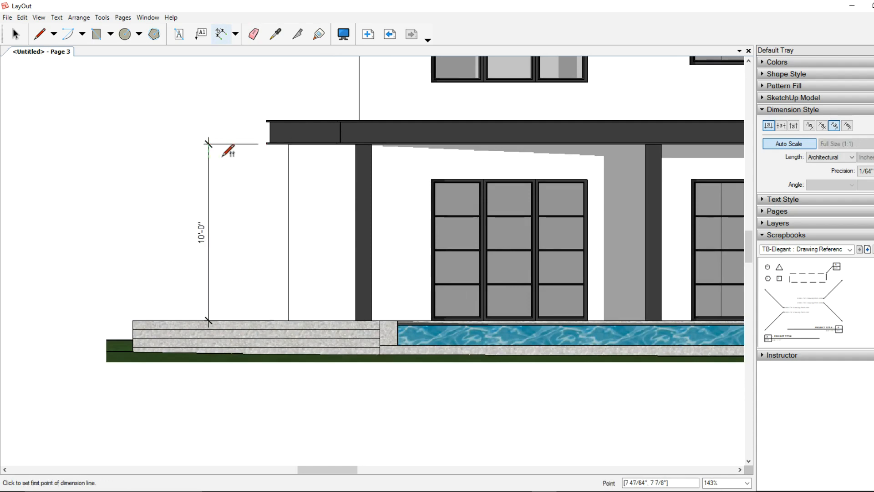
# - Dimension the upper-floor height from the top of the lower roof to the underside of the upper roof, lined up with the ground-floor dimension
pyautogui.scroll(-2, 223, 141)
pyautogui.moveTo(230, 114); pyautogui.dragTo(285, 300, button='middle')
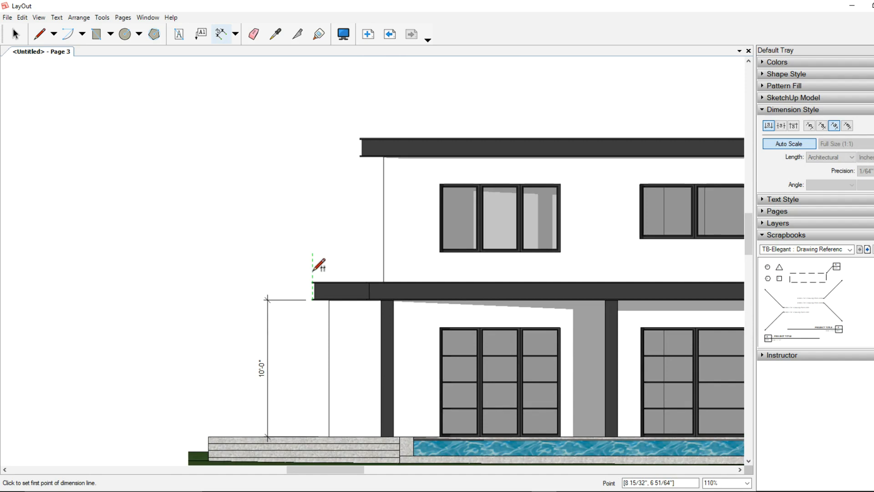
pyautogui.scroll(1, 313, 286)
pyautogui.click(376, 280)
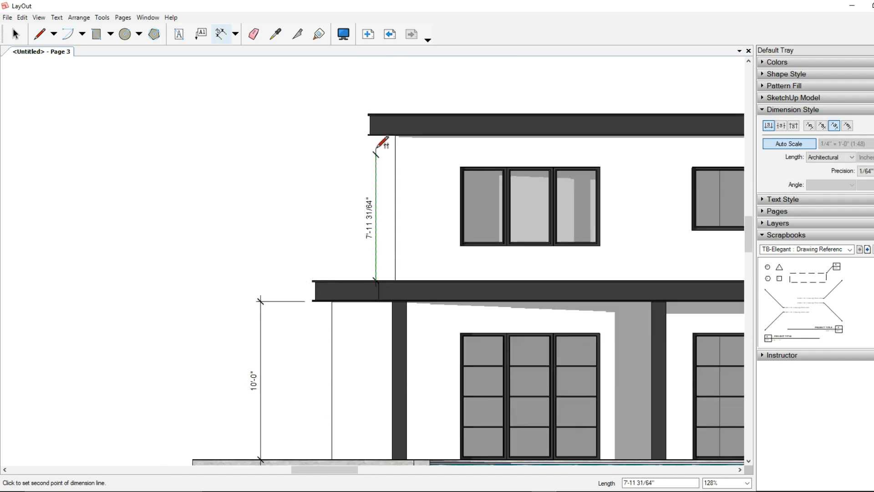
pyautogui.scroll(3, 384, 130)
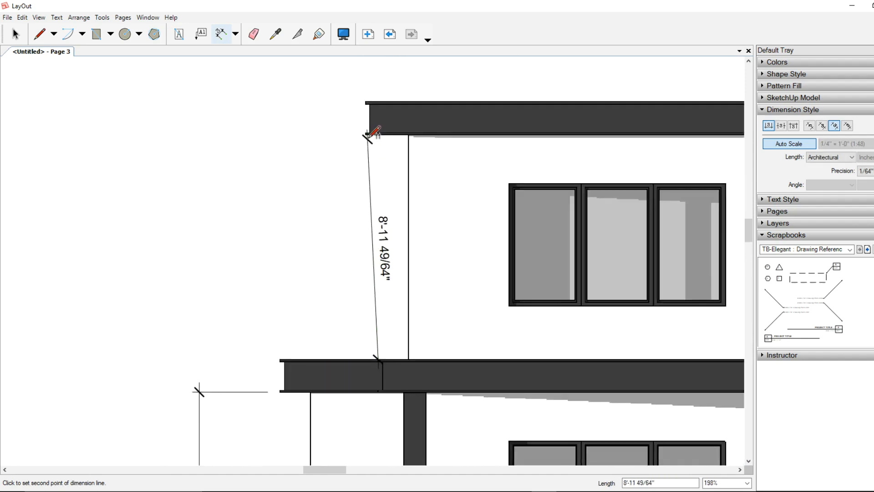
pyautogui.click(367, 133)
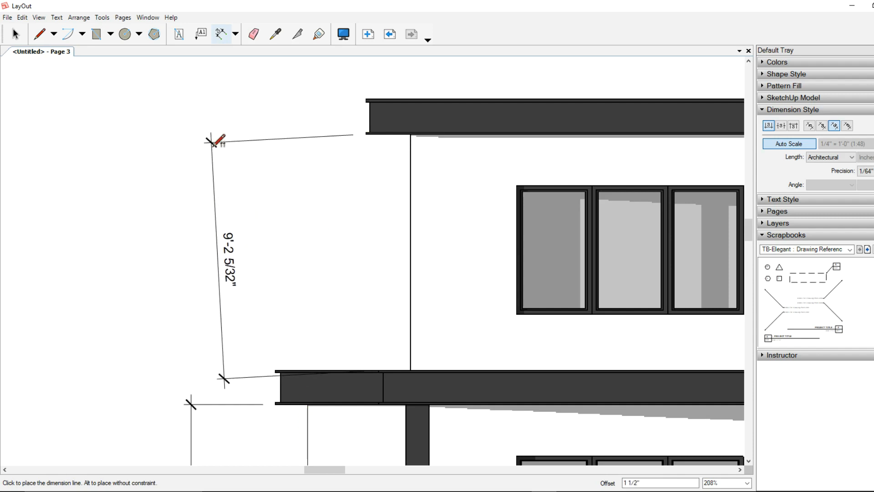
pyautogui.click(201, 118)
pyautogui.scroll(-2, 271, 207)
pyautogui.scroll(-3, 284, 201)
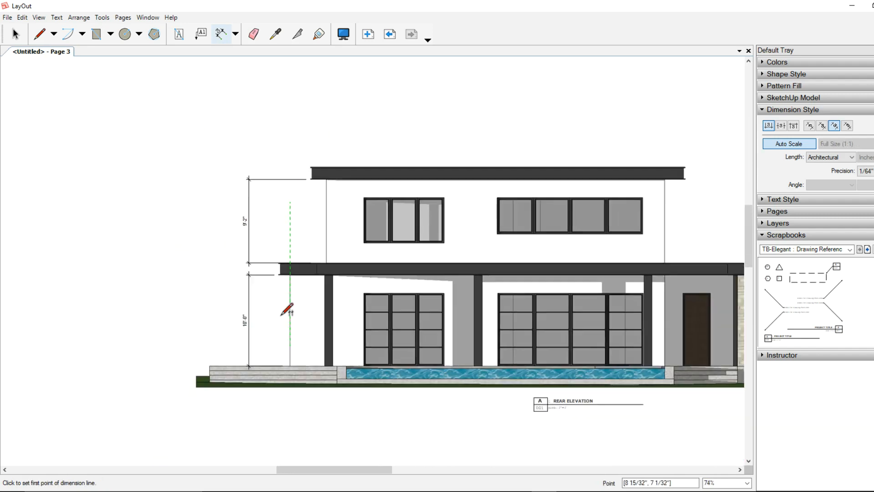
# - Look over the dimensioned rear elevation and the right elevation on the sheet
pyautogui.moveTo(283, 357); pyautogui.dragTo(281, 241, button='middle')
pyautogui.scroll(-2, 326, 258)
pyautogui.moveTo(317, 270); pyautogui.dragTo(319, 186, button='middle')
pyautogui.scroll(-1, 327, 256)
pyautogui.scroll(-1, 322, 235)
pyautogui.moveTo(419, 250); pyautogui.dragTo(412, 295, button='middle')
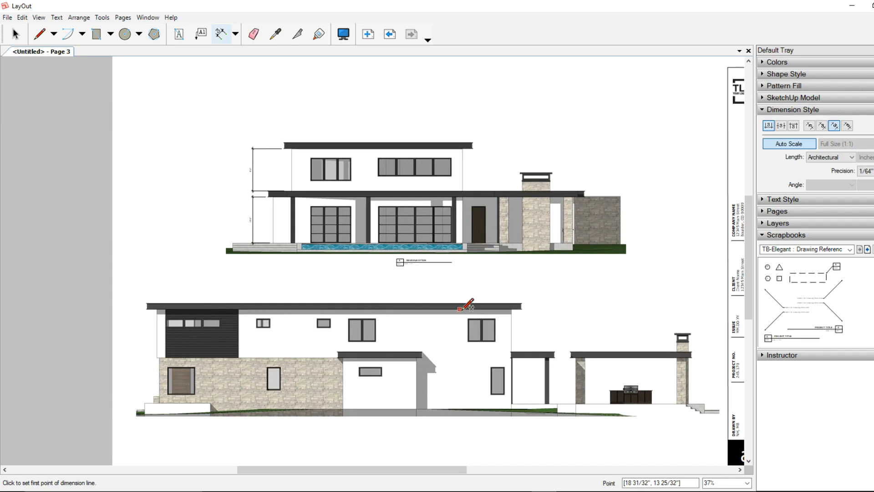
pyautogui.moveTo(469, 303); pyautogui.dragTo(448, 277, button='middle')
pyautogui.moveTo(285, 319); pyautogui.dragTo(376, 300, button='middle')
pyautogui.moveTo(554, 323); pyautogui.dragTo(439, 356, button='middle')
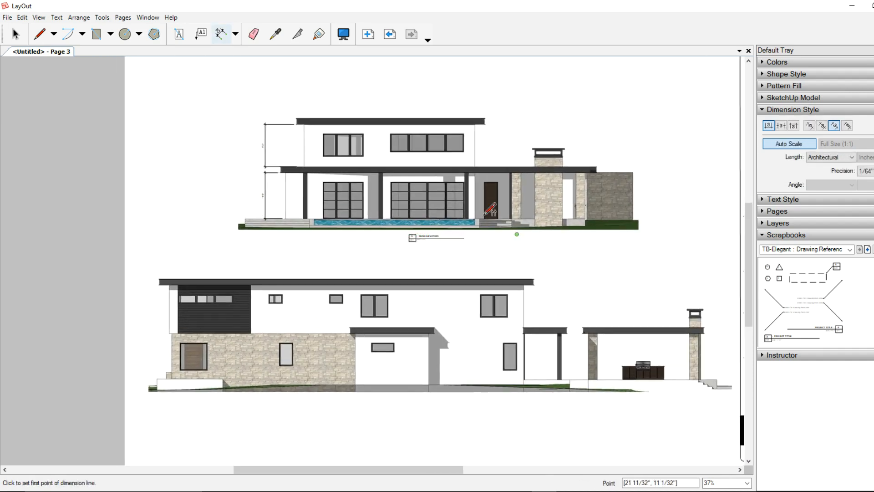
pyautogui.moveTo(257, 360); pyautogui.dragTo(292, 331, button='middle')
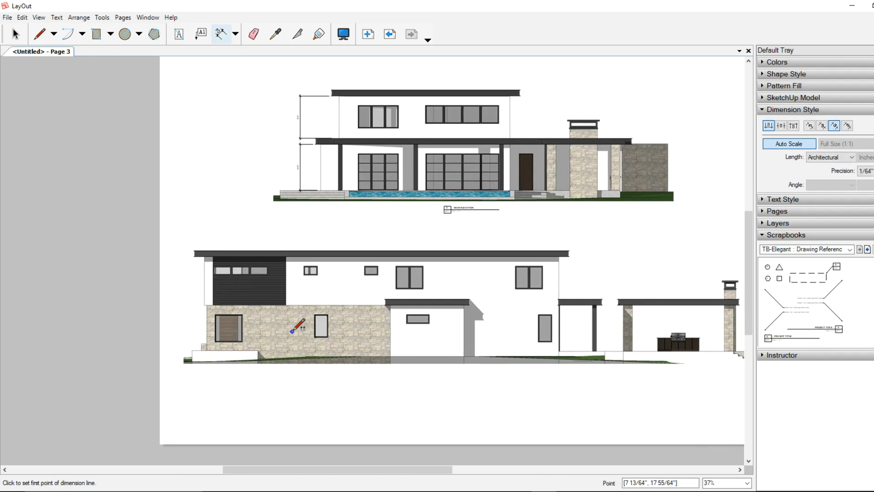
pyautogui.scroll(-1, 428, 301)
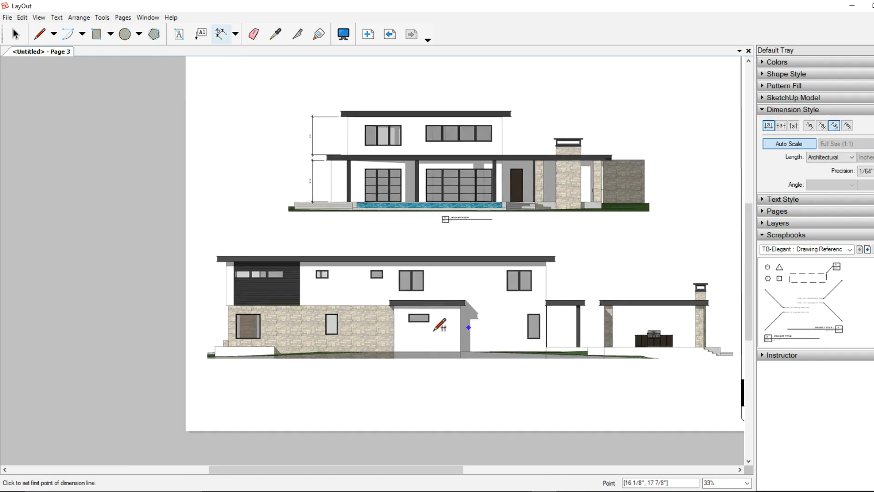
# - Return to the Inside Page sheet and place a scrapbook drawing title label beneath the front elevation
pyautogui.click(390, 34)
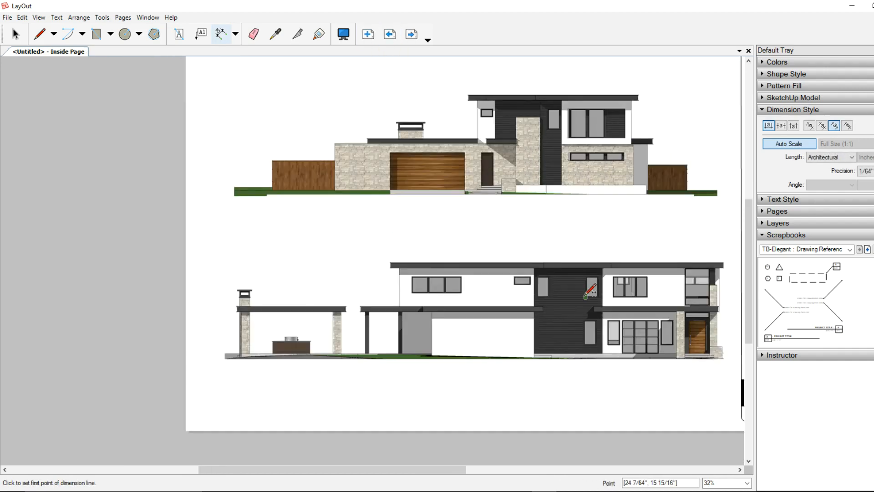
pyautogui.scroll(-1, 462, 261)
pyautogui.moveTo(462, 261); pyautogui.dragTo(436, 264, button='middle')
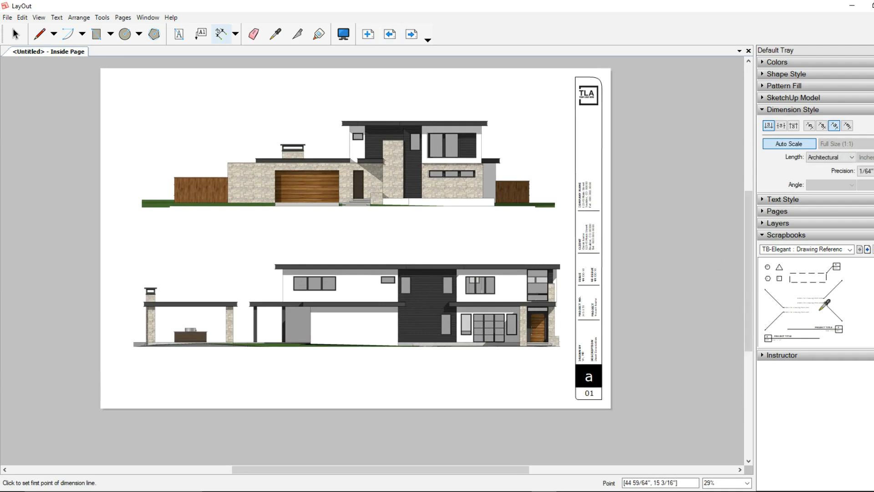
pyautogui.press('space')
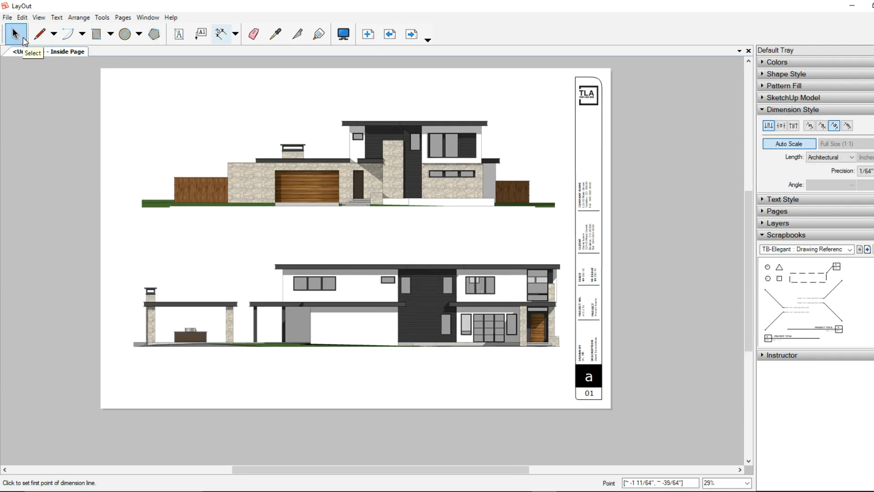
pyautogui.scroll(2, 380, 234)
pyautogui.click(336, 210)
pyautogui.moveTo(336, 210); pyautogui.dragTo(363, 211)
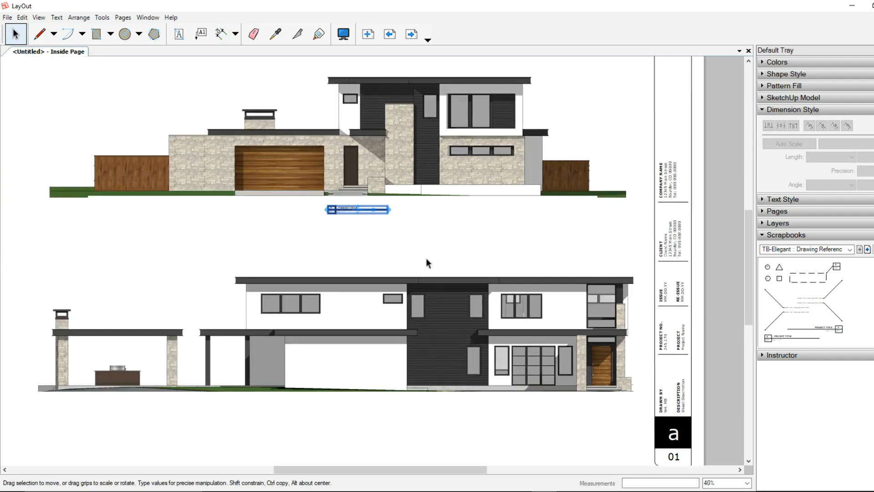
pyautogui.scroll(-1, 424, 250)
pyautogui.scroll(-1, 423, 259)
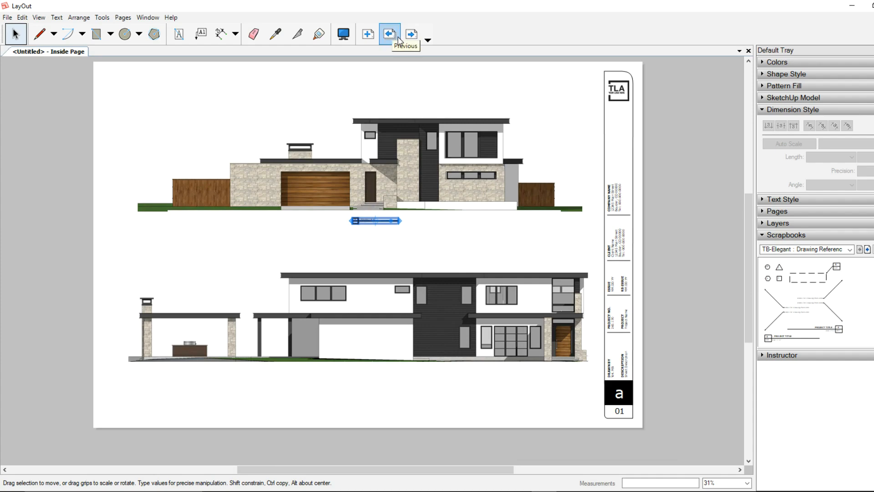
# - Add a page after the Inside Page and paste a copy of the rear elevation viewport from Page 3 onto it
pyautogui.click(368, 34)
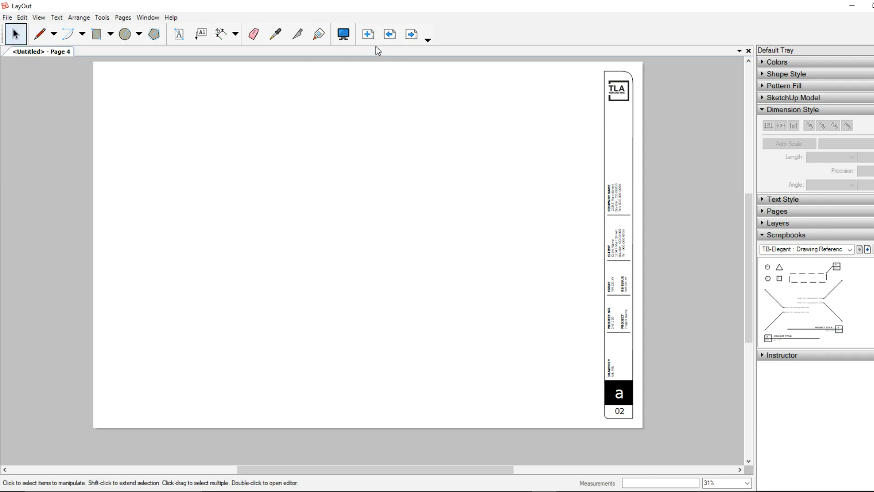
pyautogui.click(413, 36)
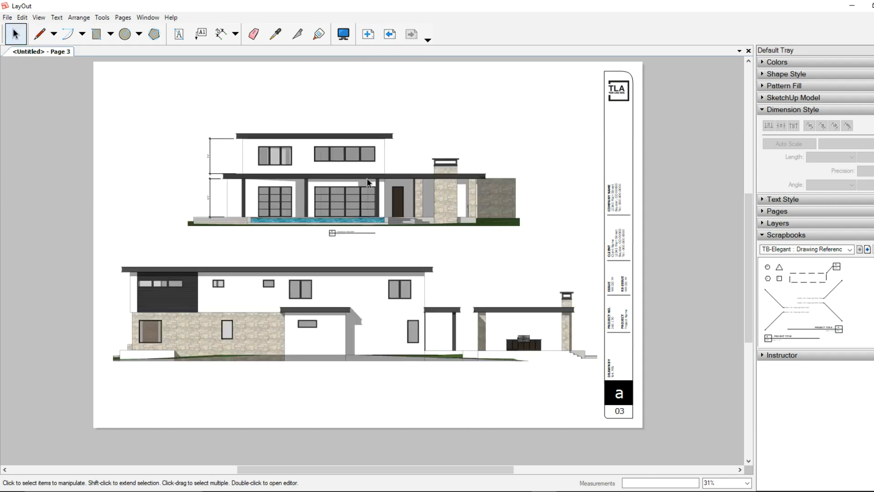
pyautogui.click(359, 179)
pyautogui.click(23, 18)
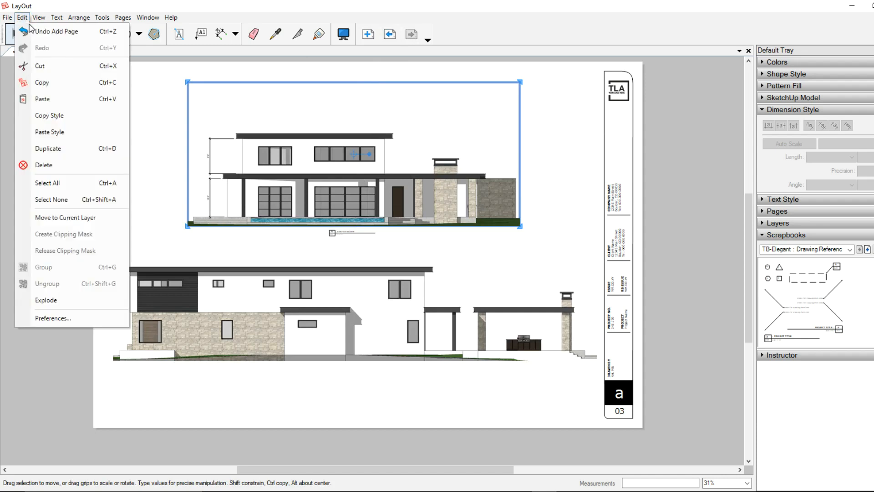
pyautogui.click(56, 82)
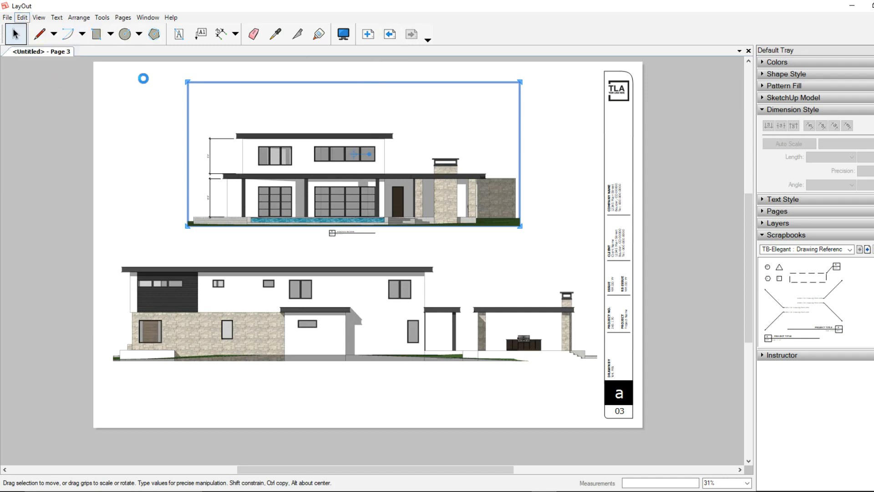
pyautogui.click(389, 34)
pyautogui.rightClick(312, 153)
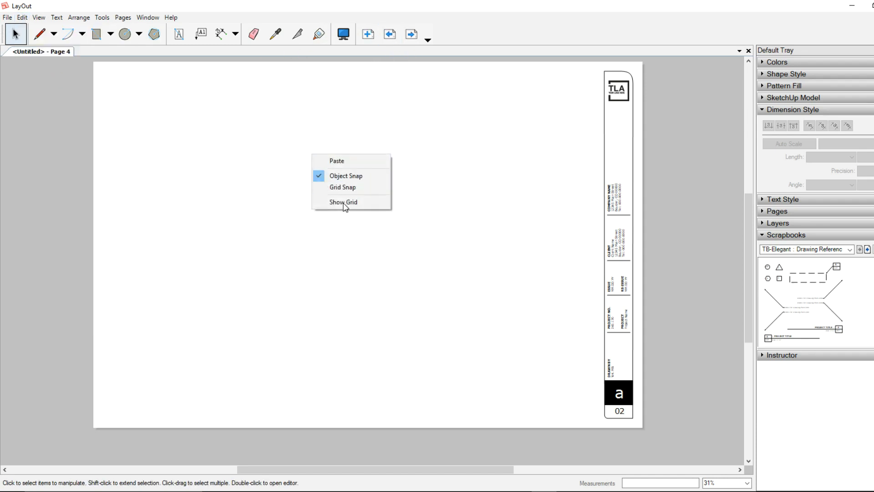
pyautogui.click(337, 162)
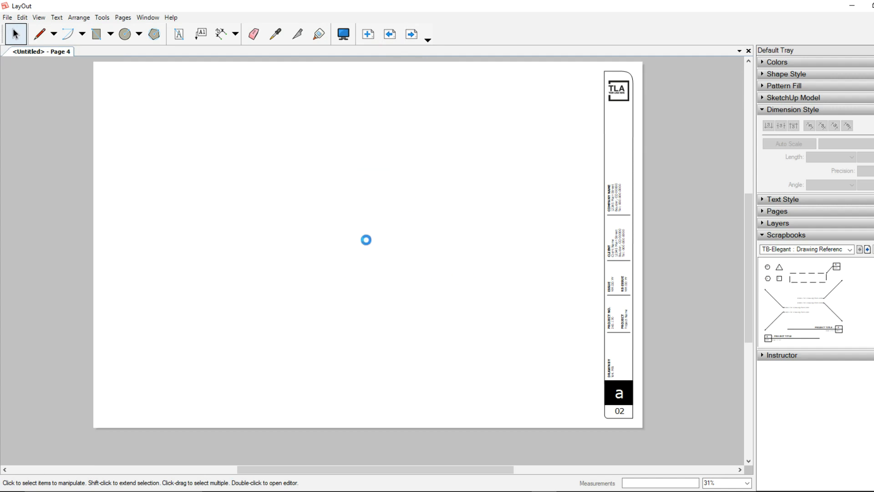
# - Switch the pasted rear elevation viewport to Scene 6 and orbit its model to a slightly higher view of the house and driveway
pyautogui.moveTo(388, 158); pyautogui.dragTo(388, 195)
pyautogui.rightClick(400, 187)
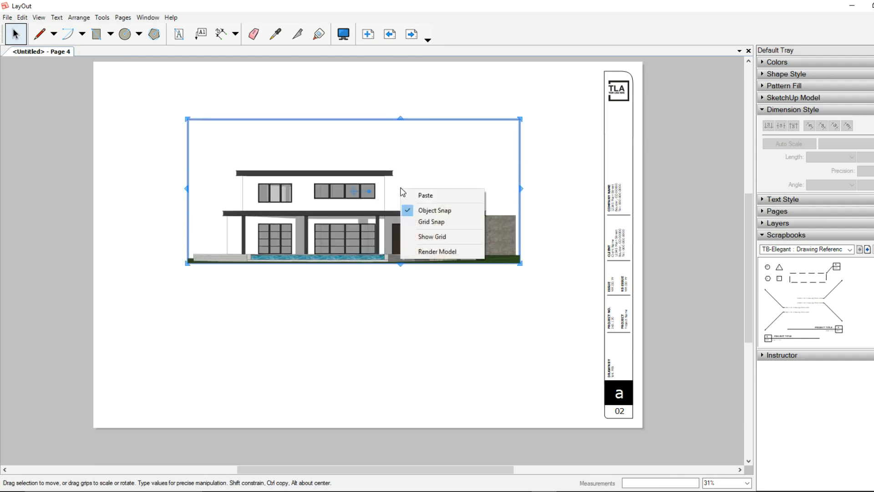
pyautogui.click(417, 174)
pyautogui.doubleClick(416, 174)
pyautogui.scroll(-2, 416, 175)
pyautogui.rightClick(418, 176)
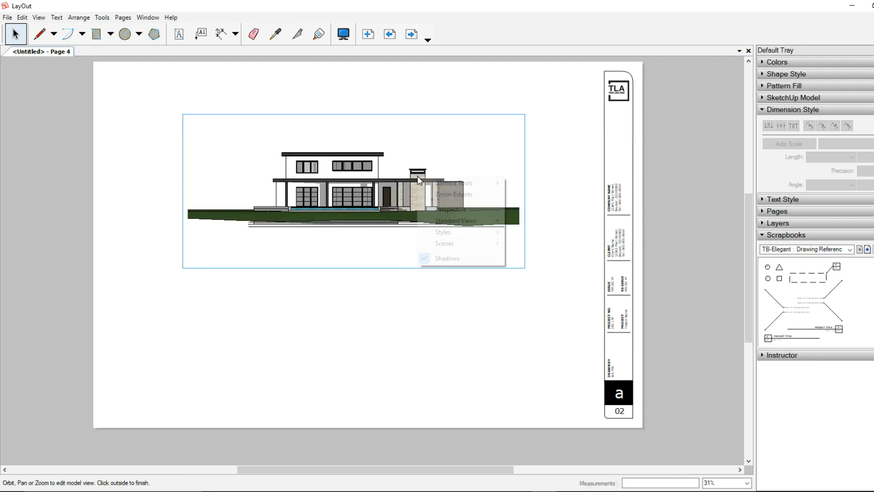
pyautogui.moveTo(450, 244)
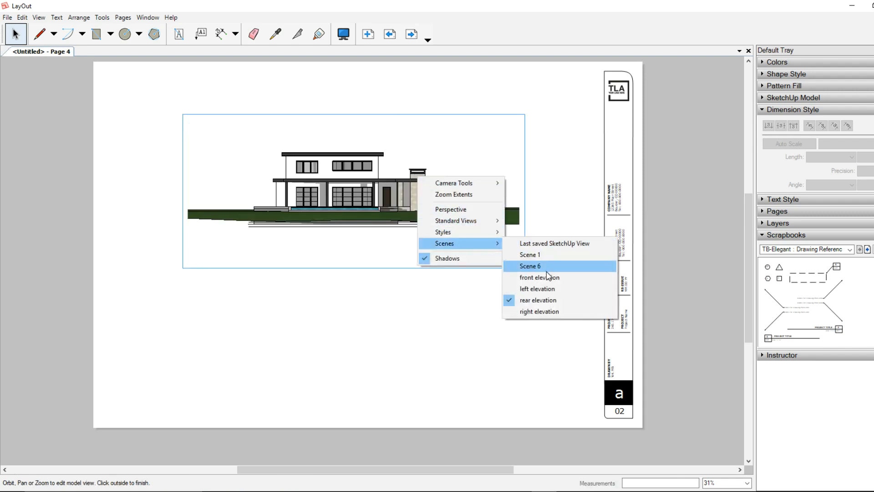
pyautogui.click(550, 265)
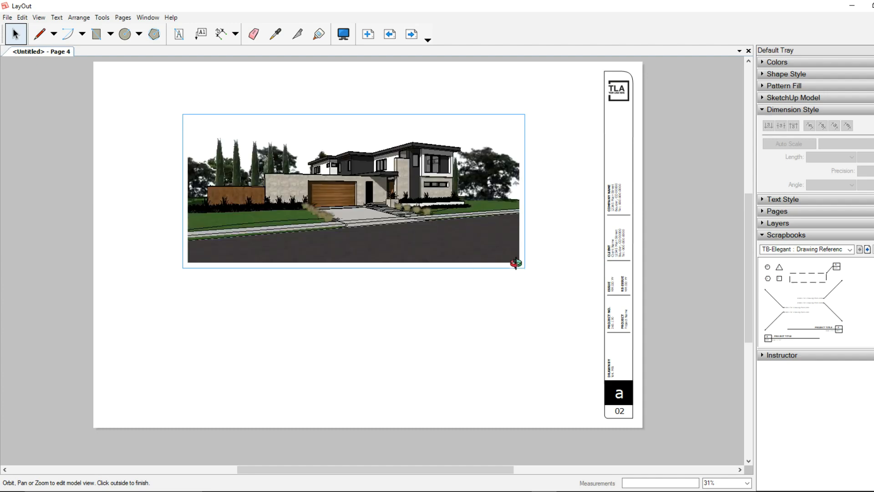
pyautogui.moveTo(450, 221)
pyautogui.mouseDown()
pyautogui.moveTo(464, 241)
pyautogui.moveTo(459, 229)
pyautogui.mouseUp()
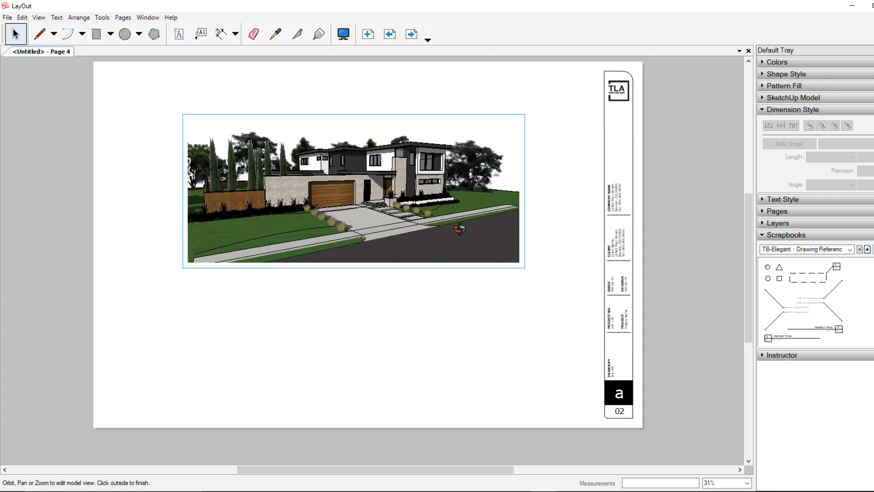
pyautogui.click(545, 252)
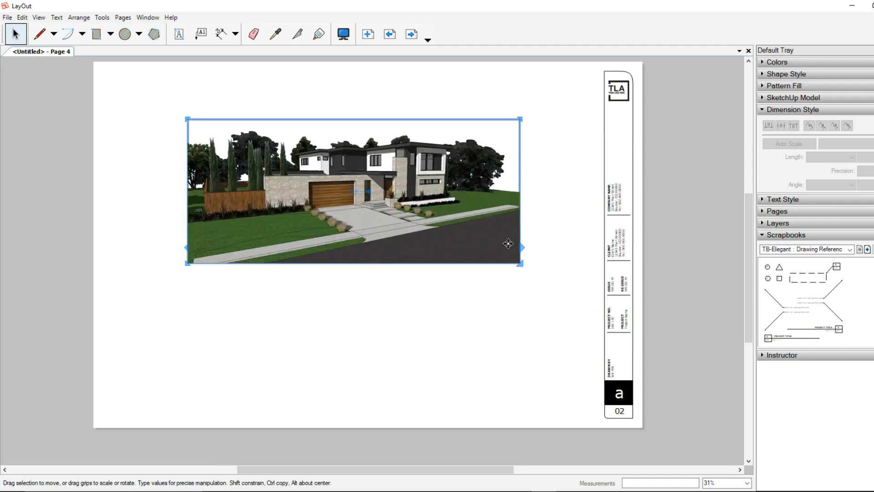
# - Move the perspective viewport down to the middle of the sheet, beside the title block, and deselect it
pyautogui.moveTo(408, 204); pyautogui.dragTo(413, 229)
pyautogui.click(412, 318)
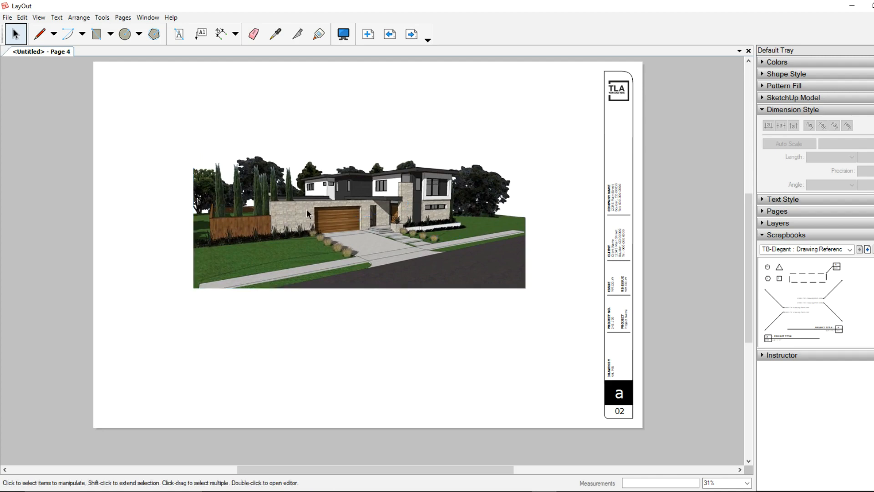
pyautogui.scroll(-1, 335, 232)
pyautogui.moveTo(399, 244); pyautogui.dragTo(400, 261)
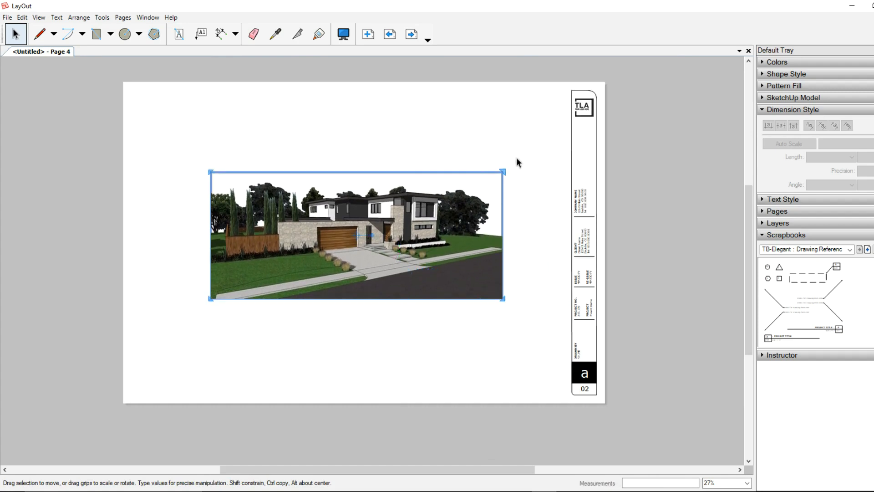
pyautogui.click(519, 157)
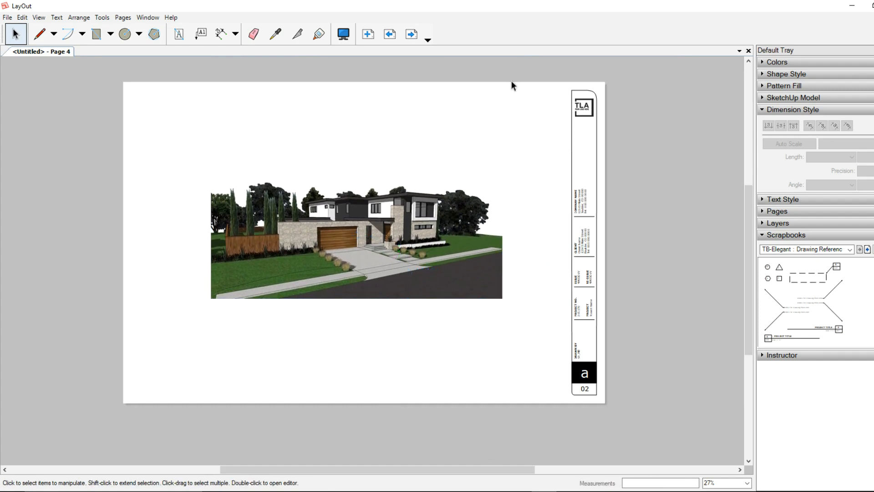